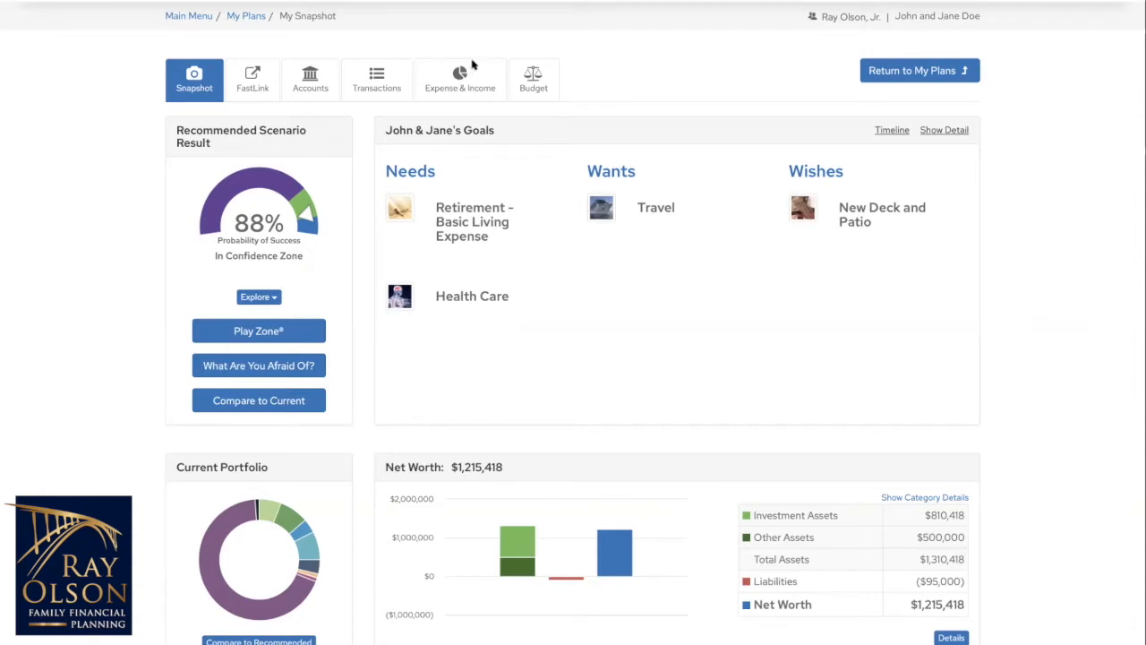
Step: Go to the plan's Budget section and start creating a new budget
click(545, 87)
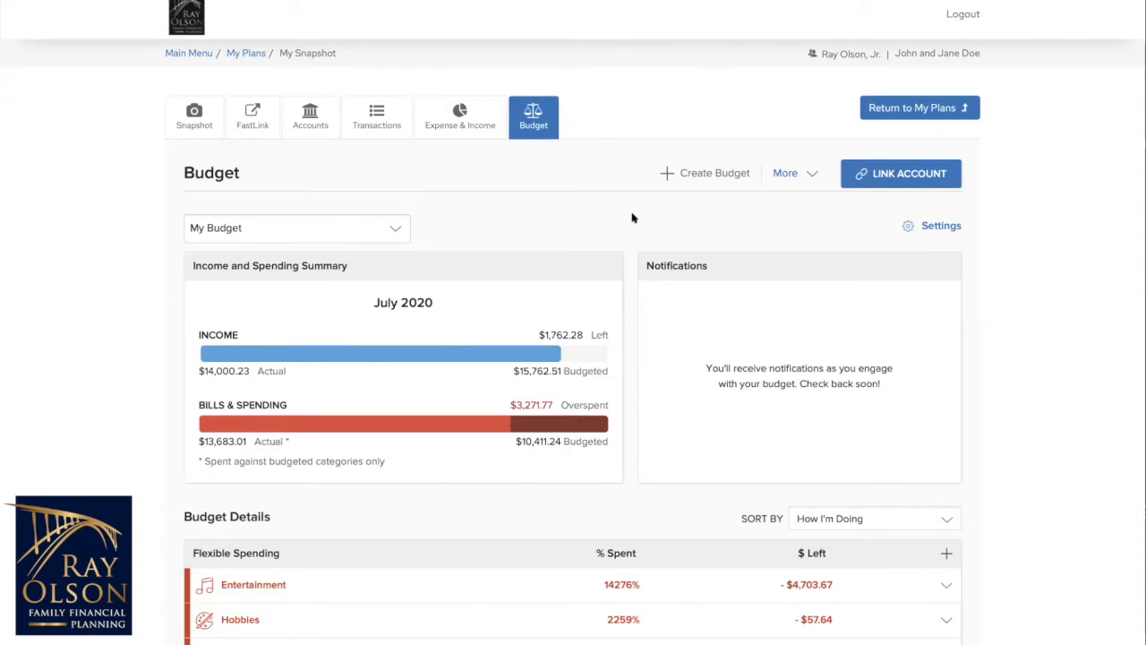
scroll(704, 322, down, 1)
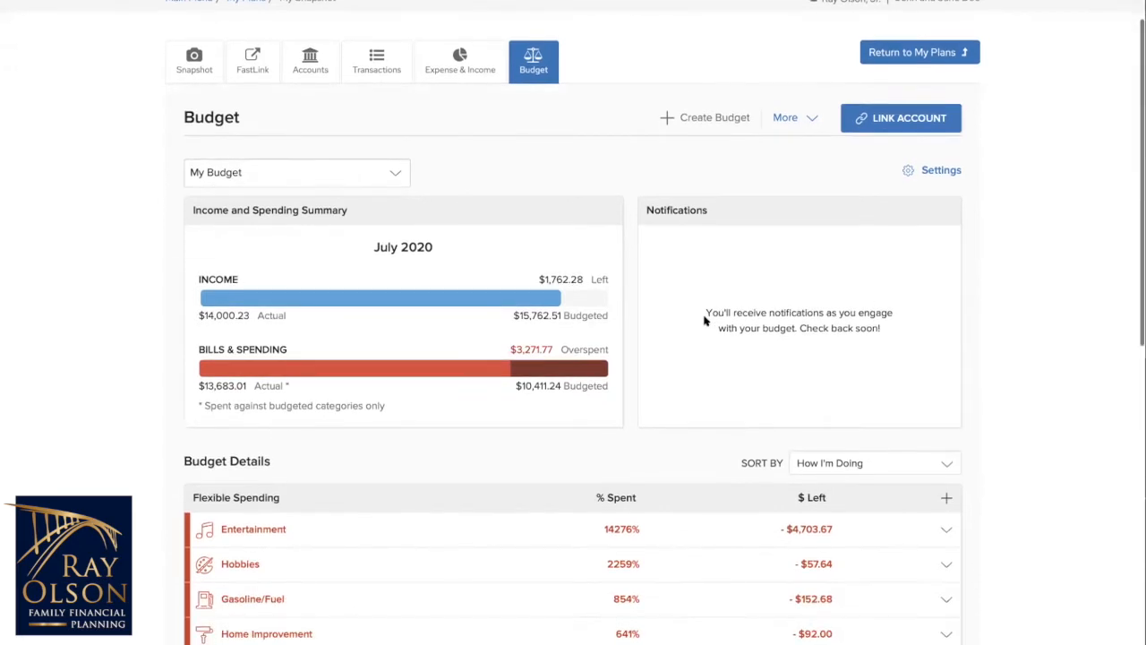
scroll(705, 322, up, 1)
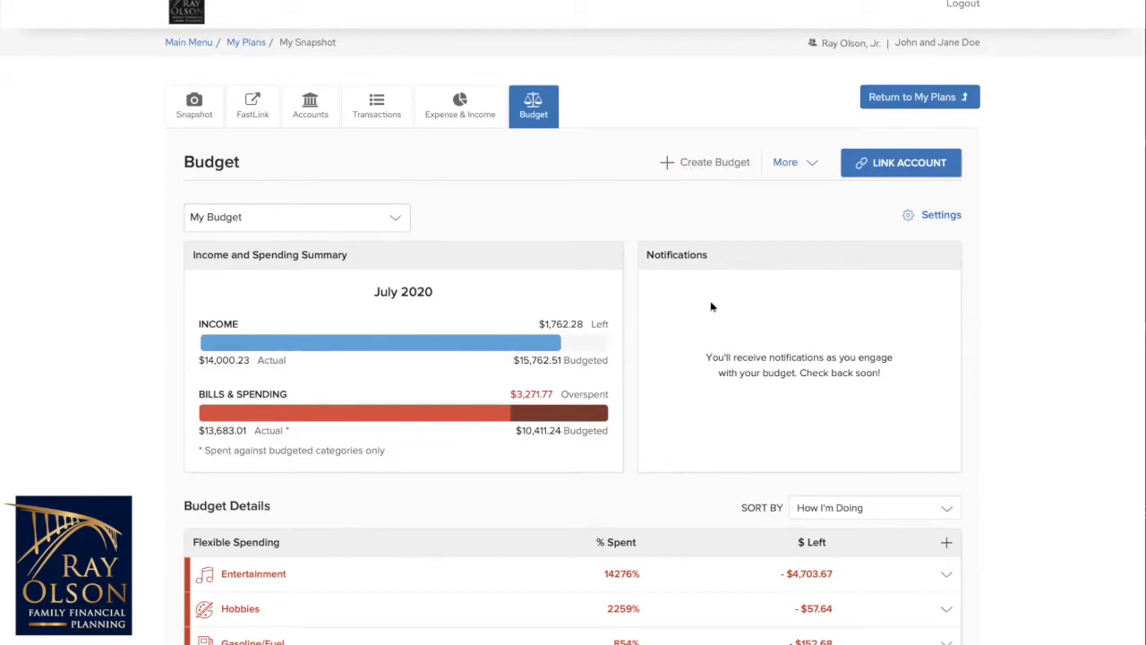
click(704, 163)
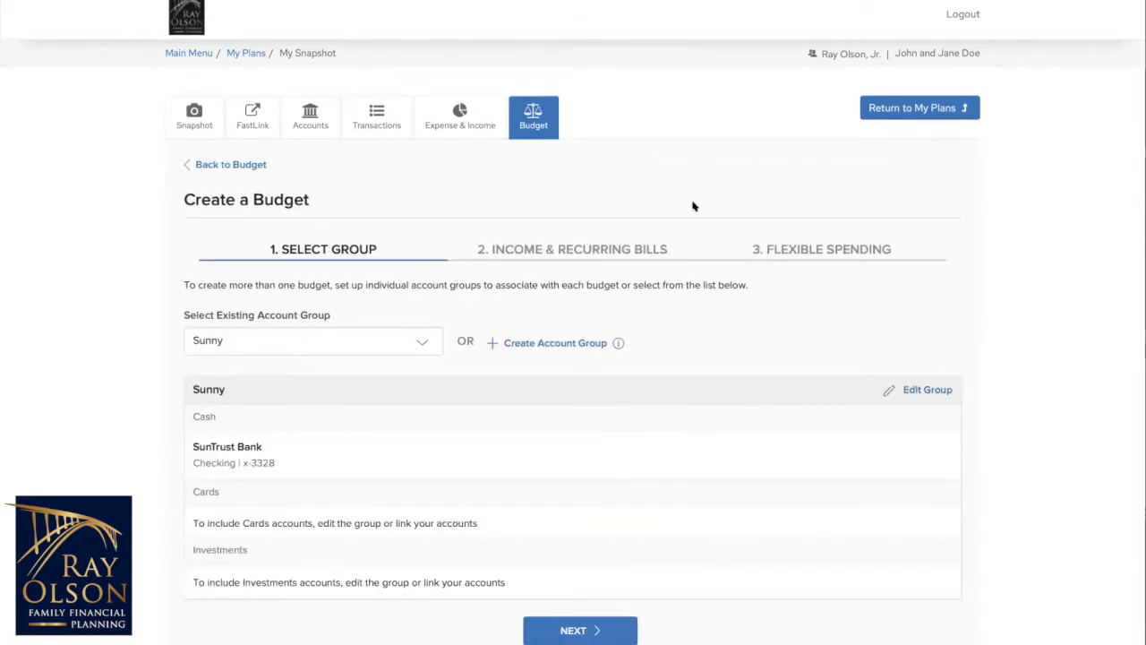
Step: Create an account group named Suntrust for the budget, including only the Checking account
click(432, 349)
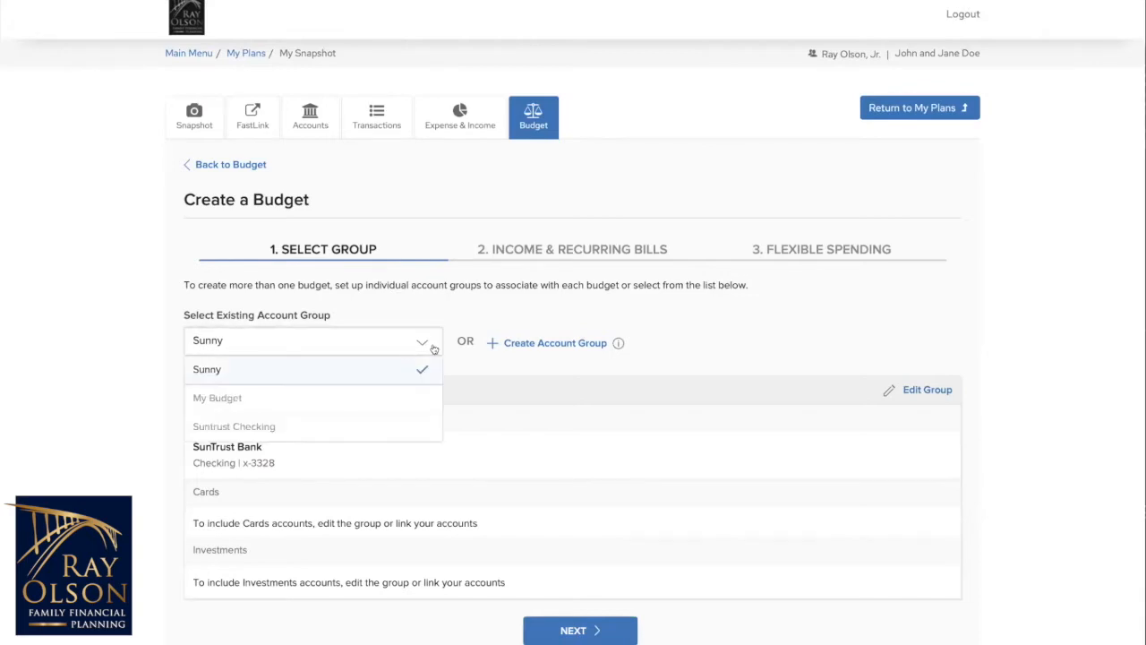
click(514, 372)
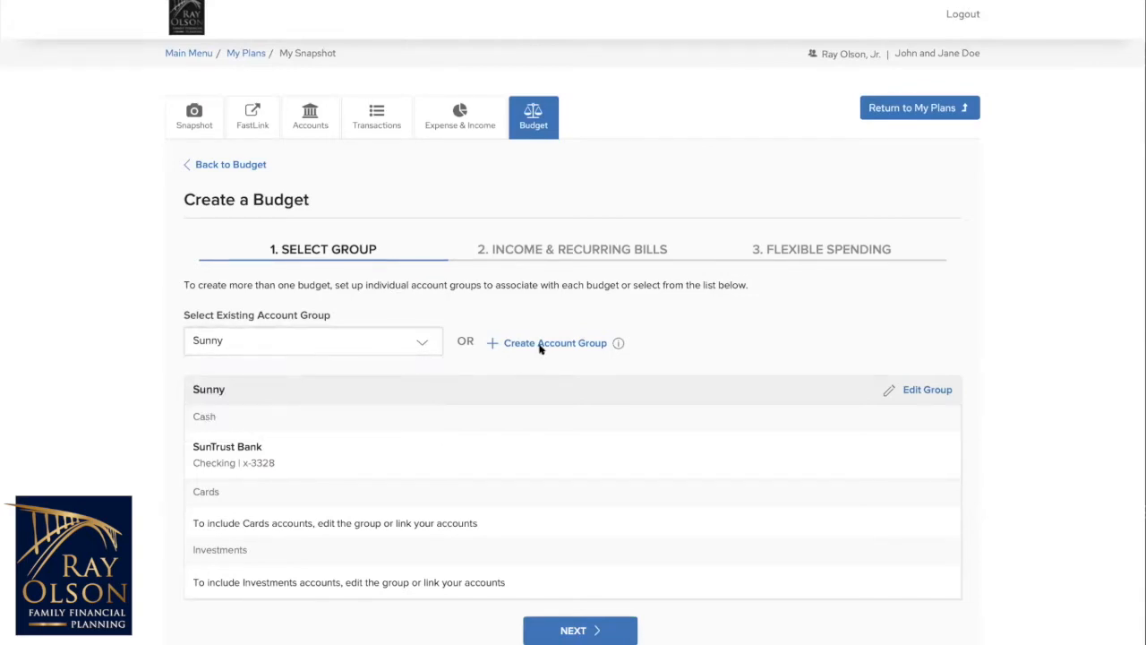
click(540, 347)
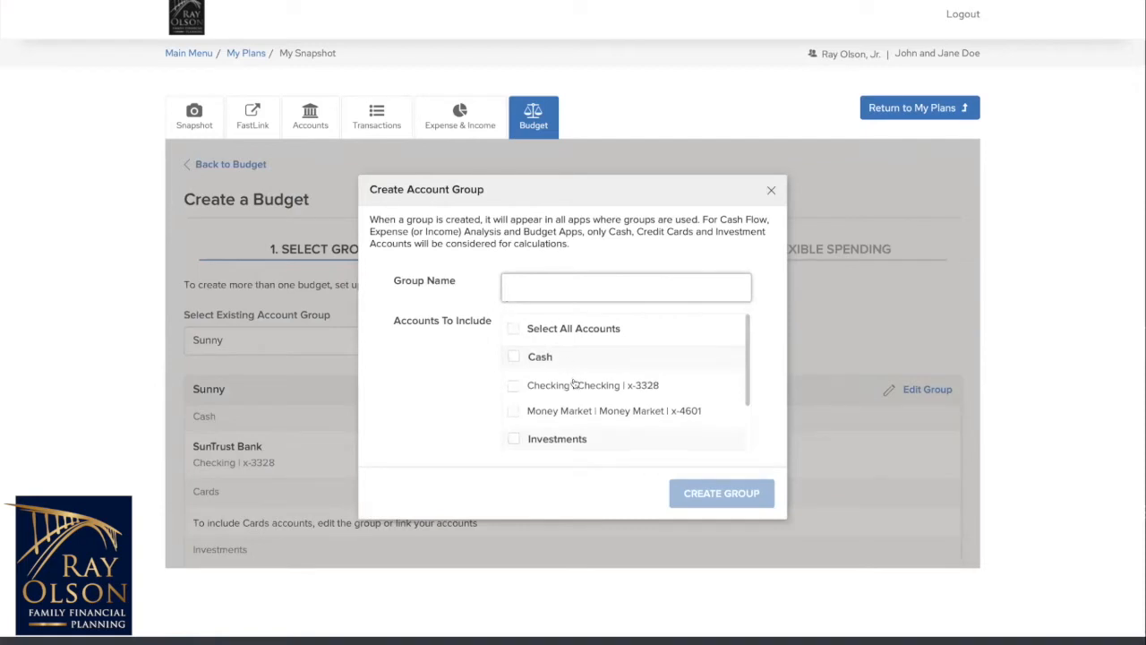
scroll(573, 381, down, 1)
scroll(573, 385, up, 2)
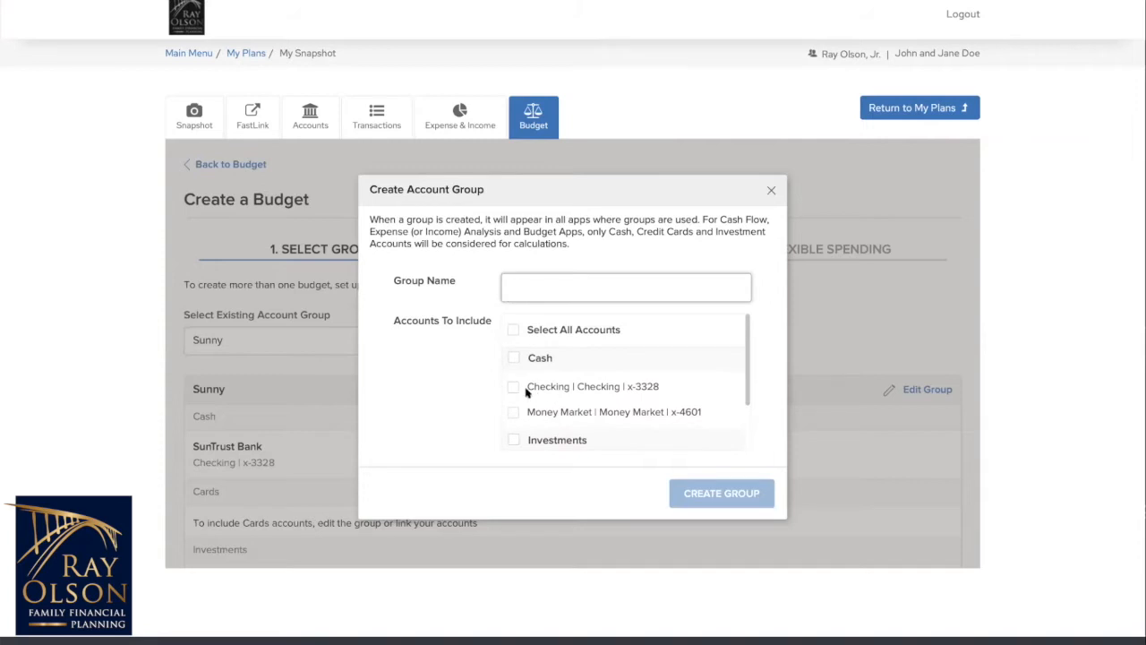
click(513, 388)
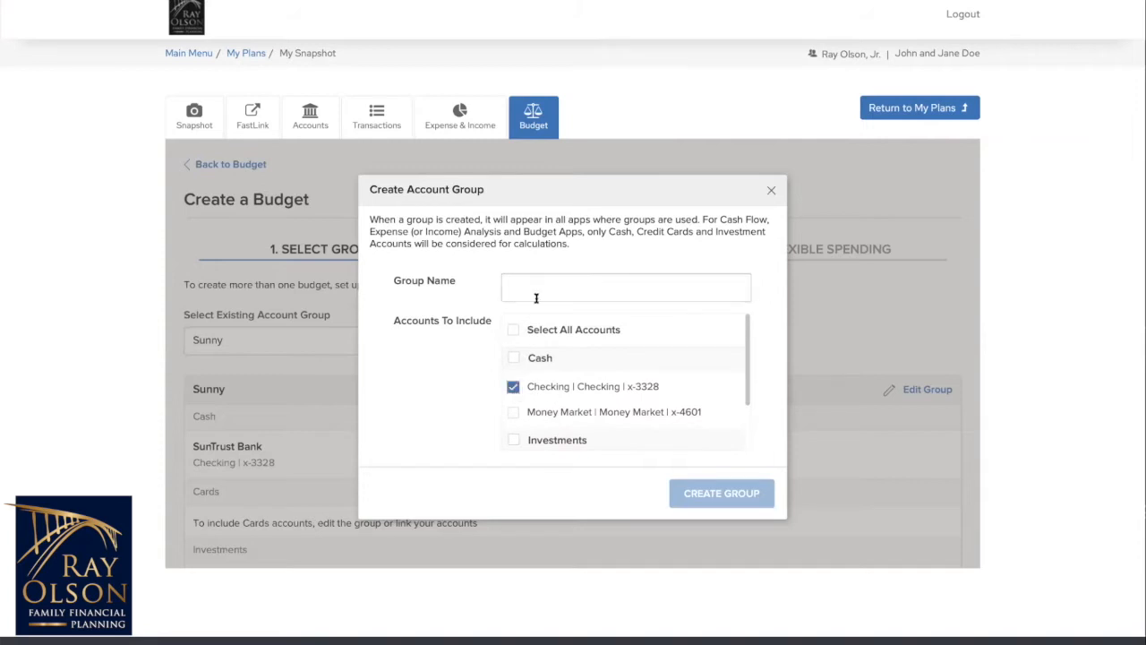
click(538, 295)
text(Suntrsut)
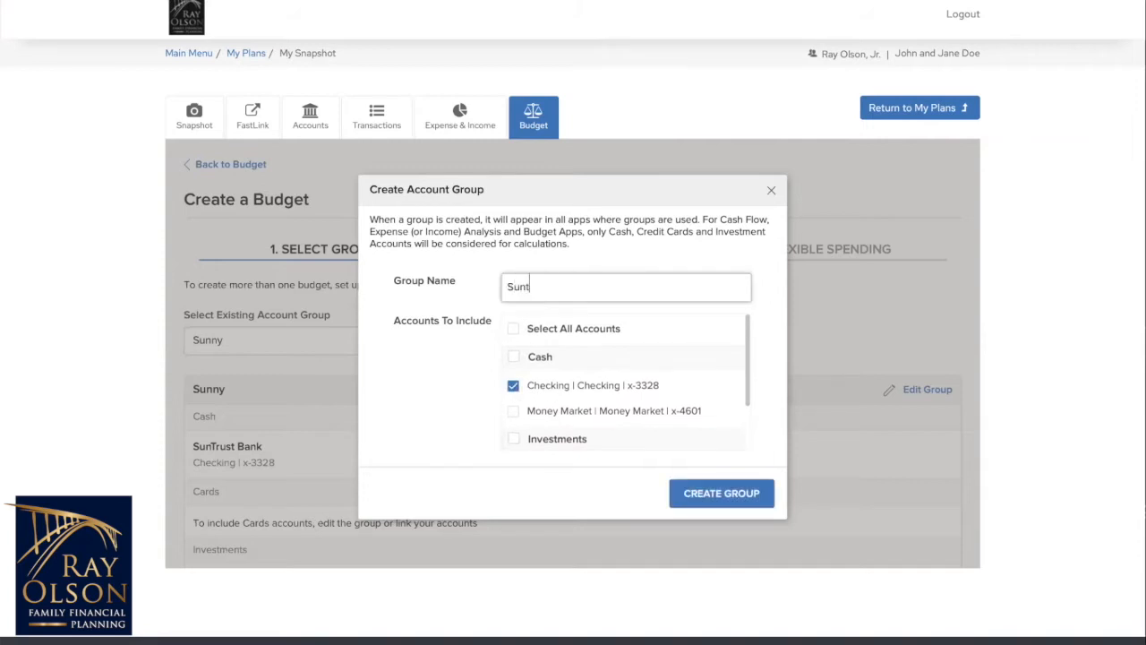
key(BackSpace)
key(BackSpace)
key(BackSpace)
text(ust)
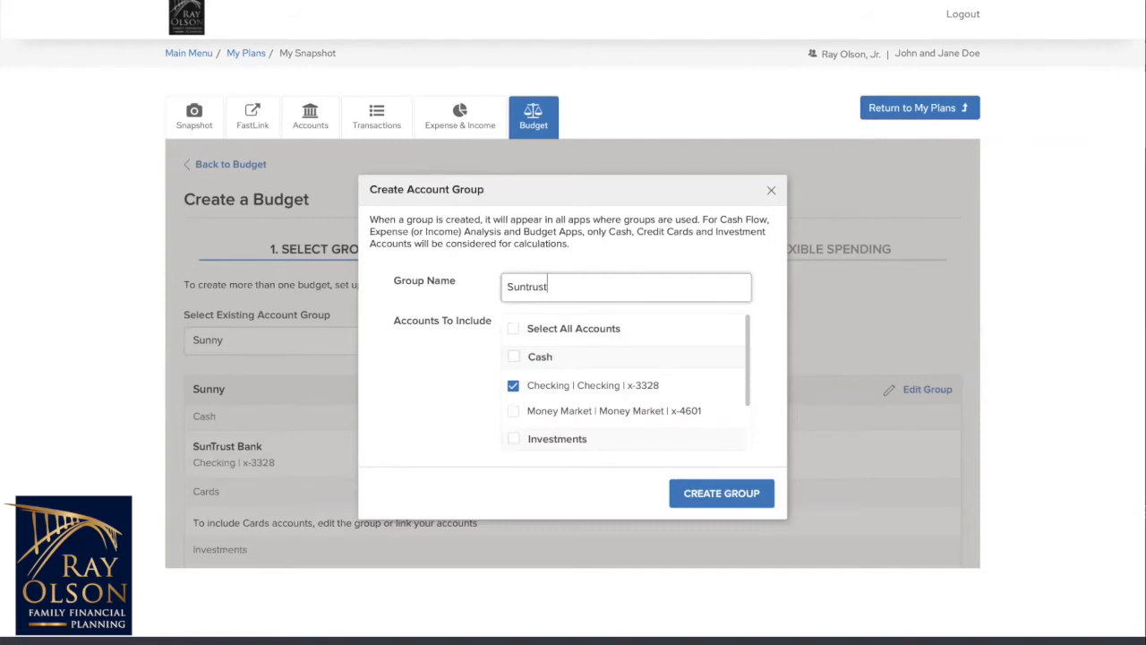
click(703, 494)
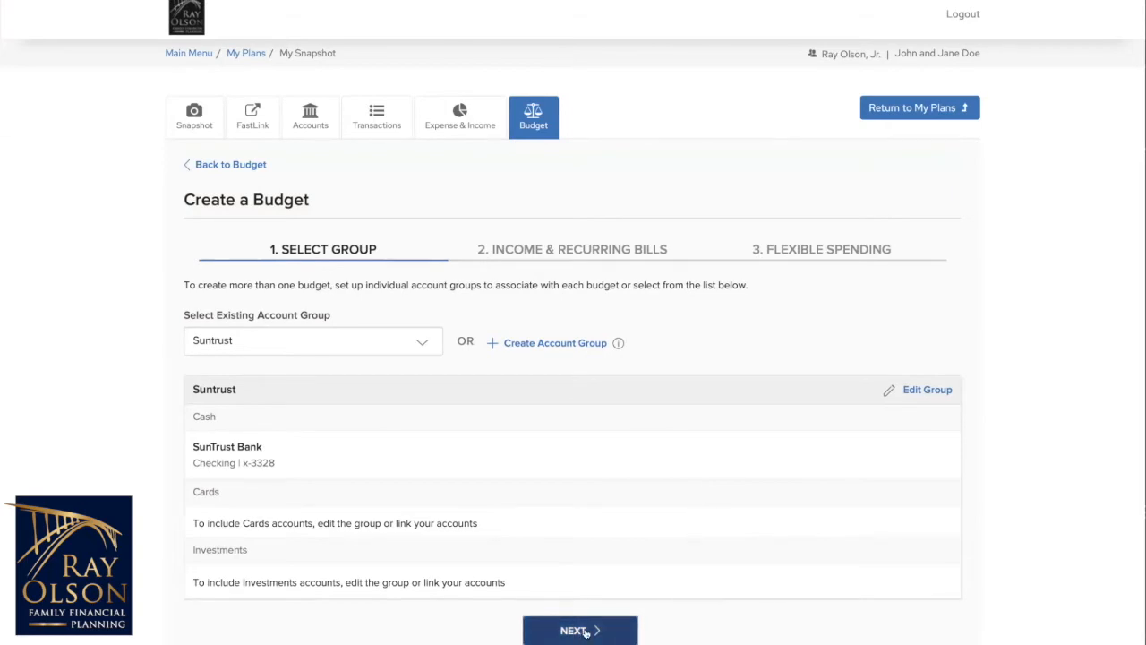
Step: Proceed to the income and recurring bills stage and set the income to $15,000
click(586, 631)
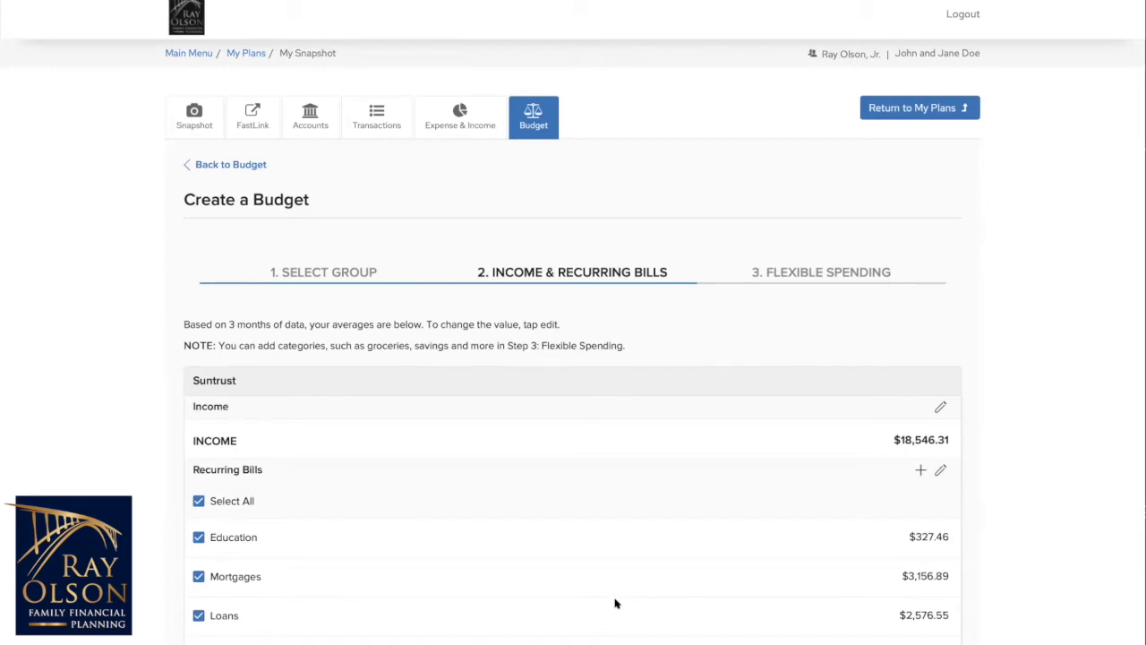
scroll(624, 554, down, 3)
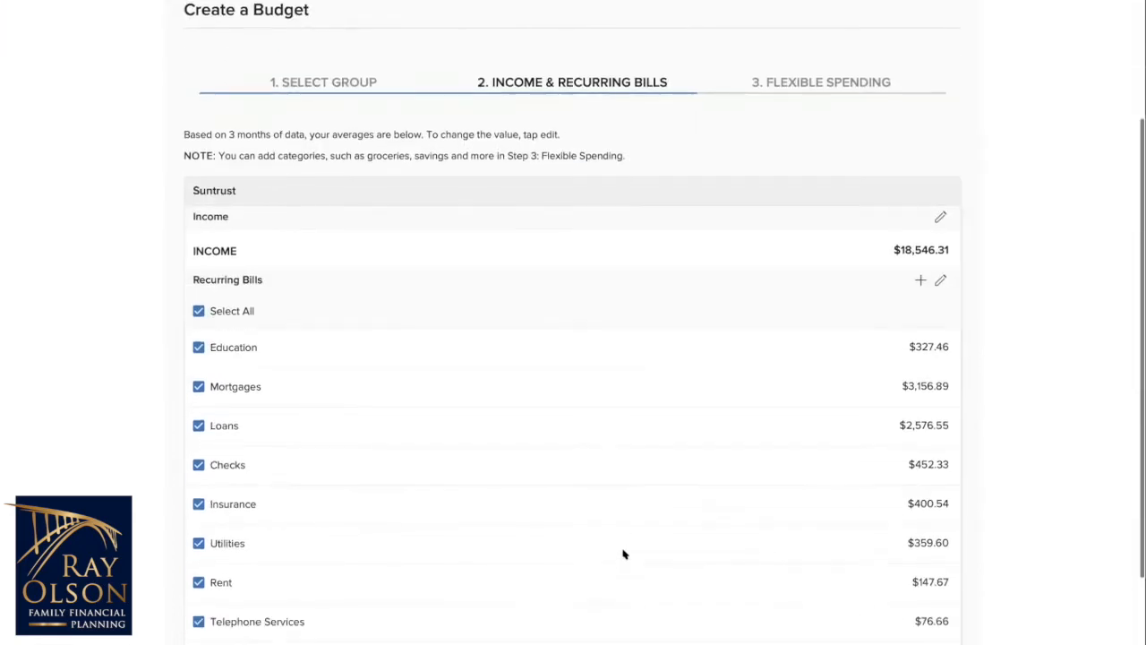
scroll(625, 553, down, 1)
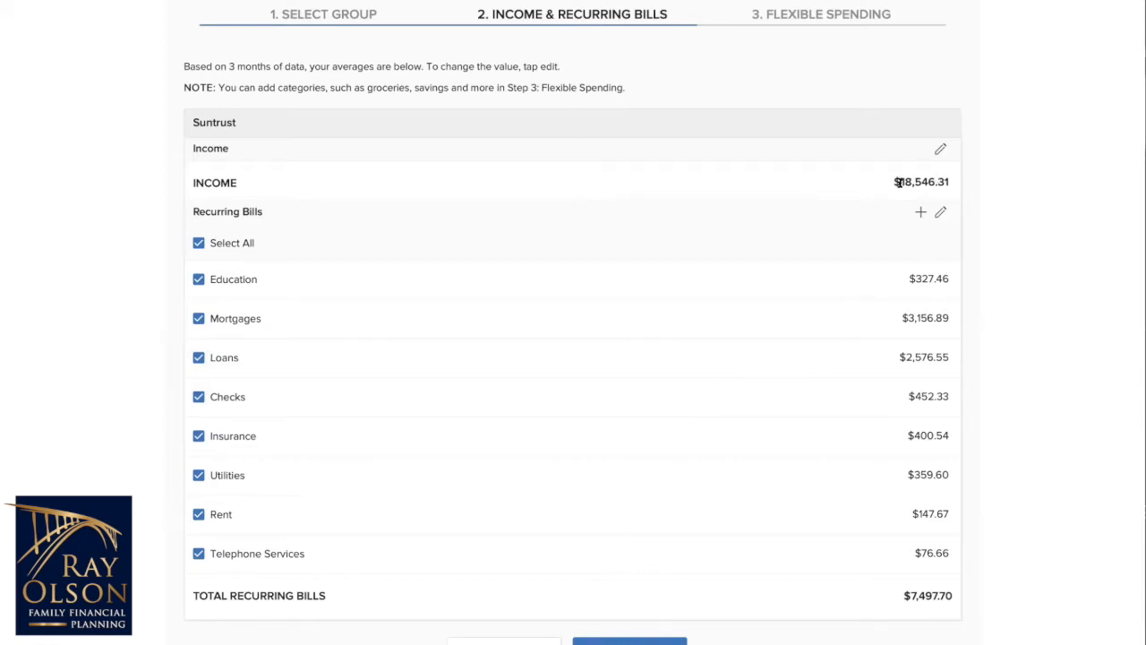
click(940, 152)
drag(894, 184, 964, 197)
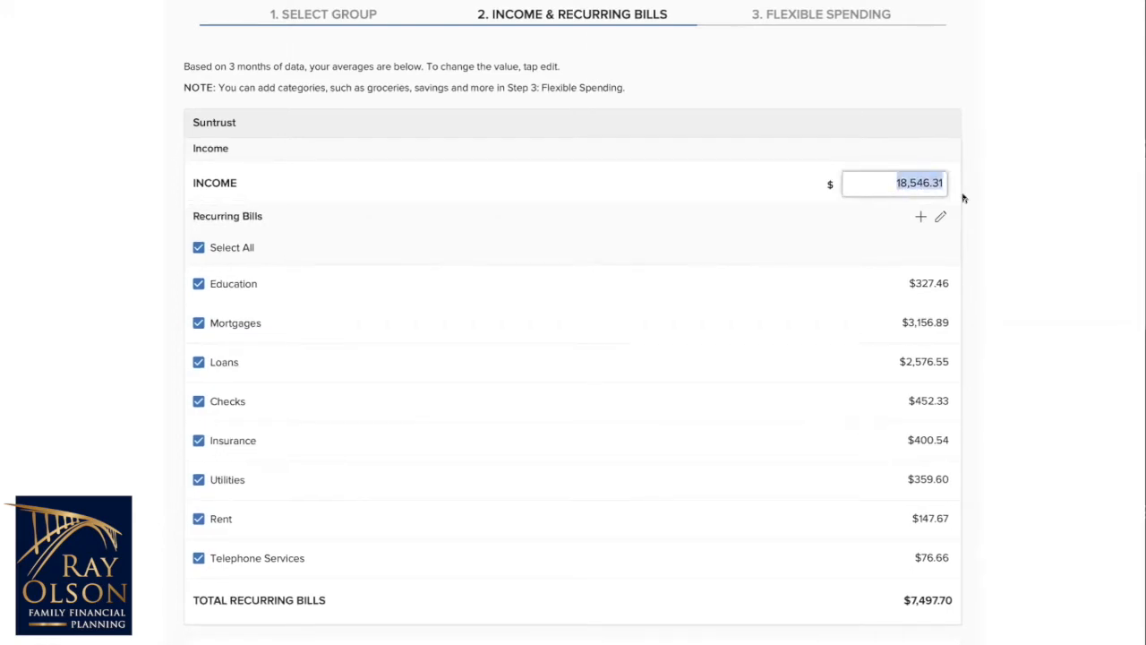
text(15000)
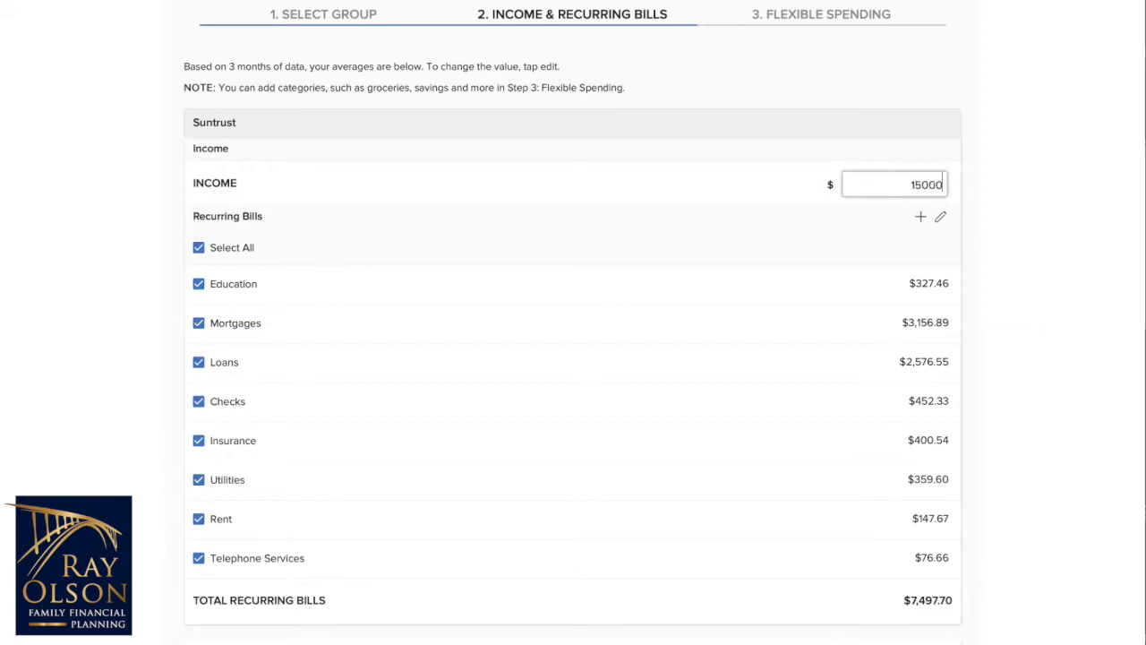
click(1023, 201)
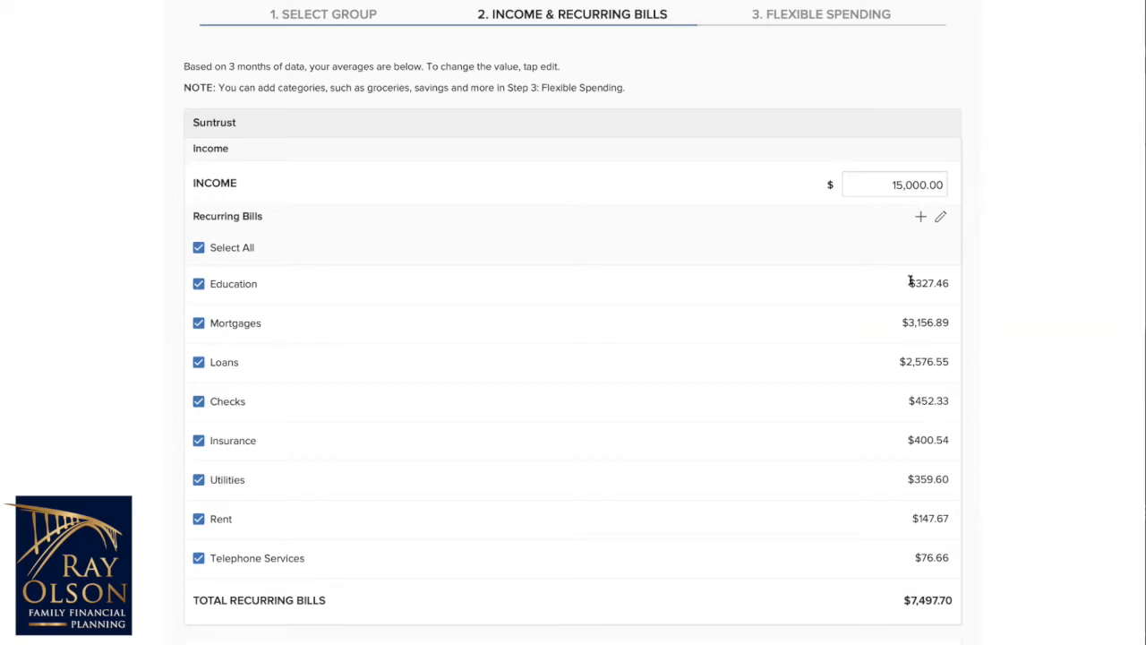
Step: Set the Checks recurring bill to $250 and save the income and bill changes
click(940, 218)
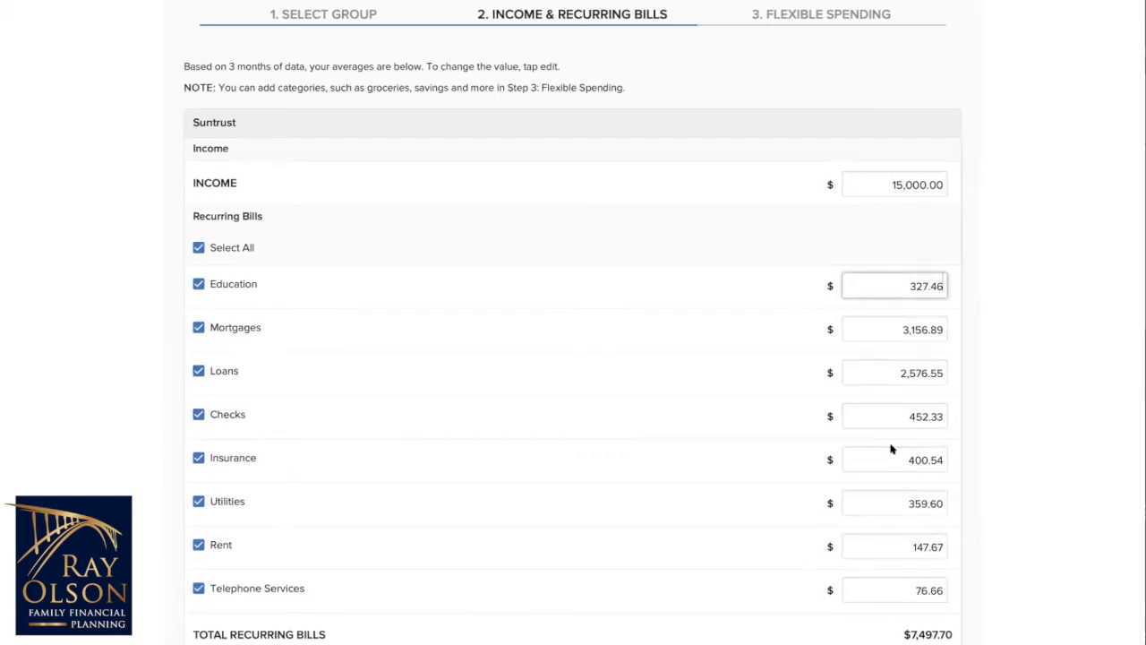
click(939, 414)
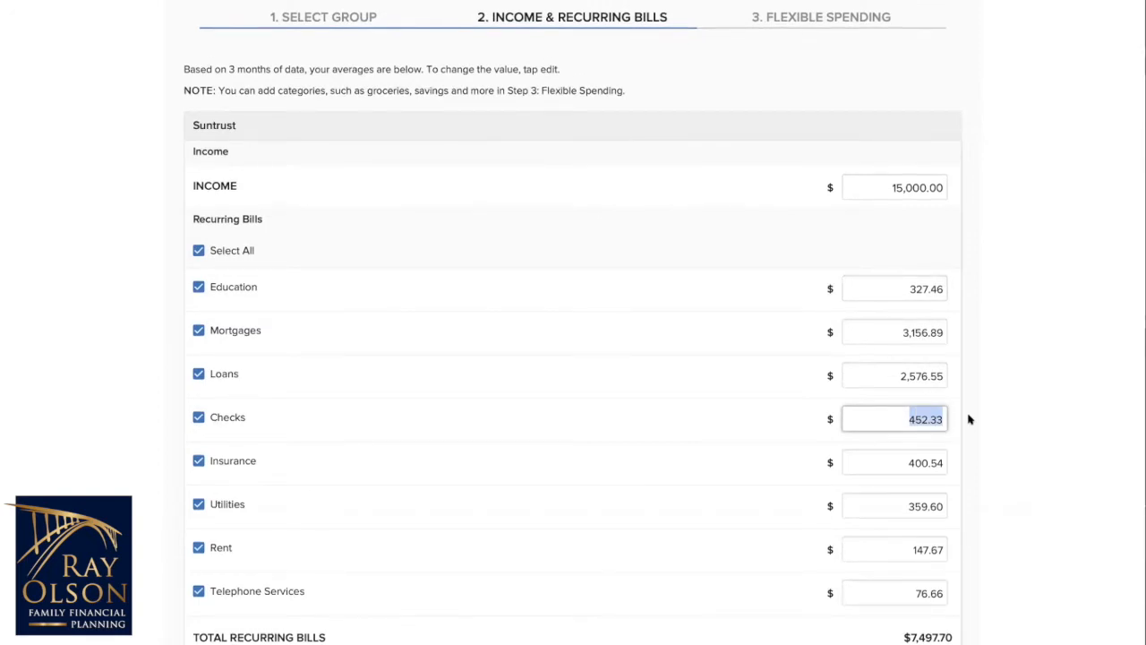
text(250)
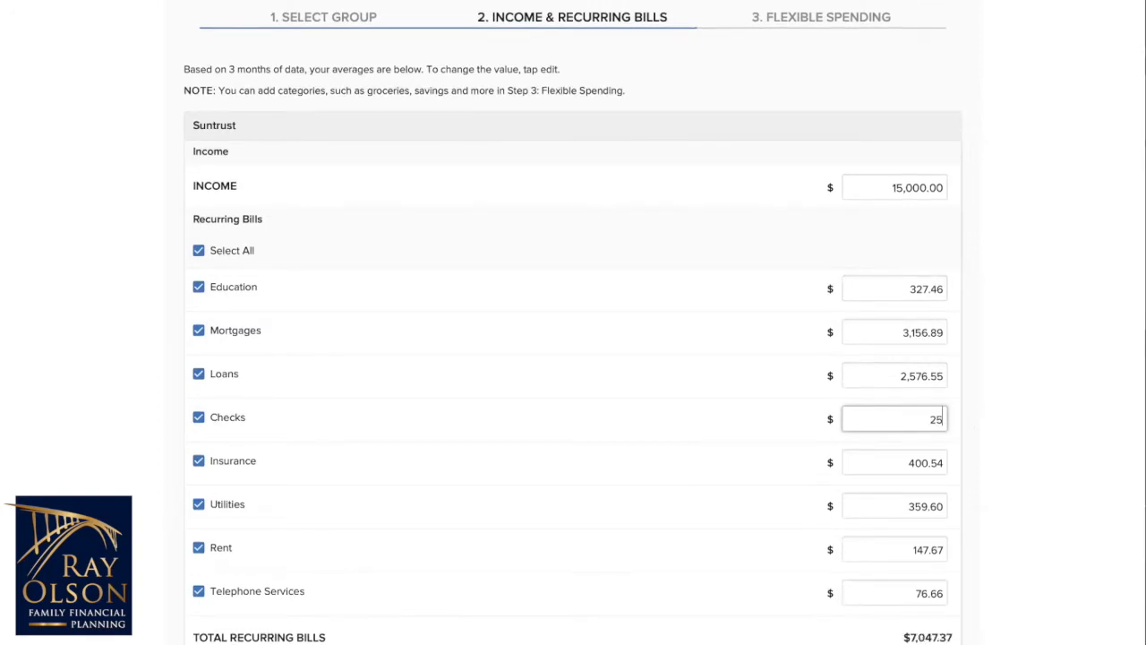
click(952, 410)
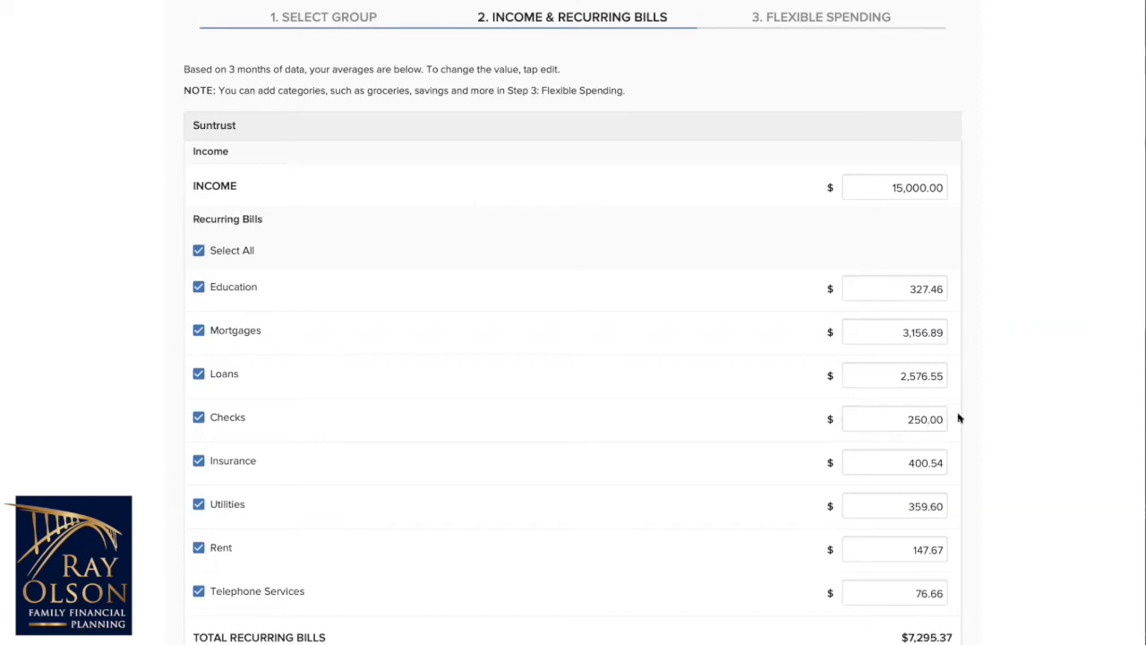
scroll(959, 417, down, 2)
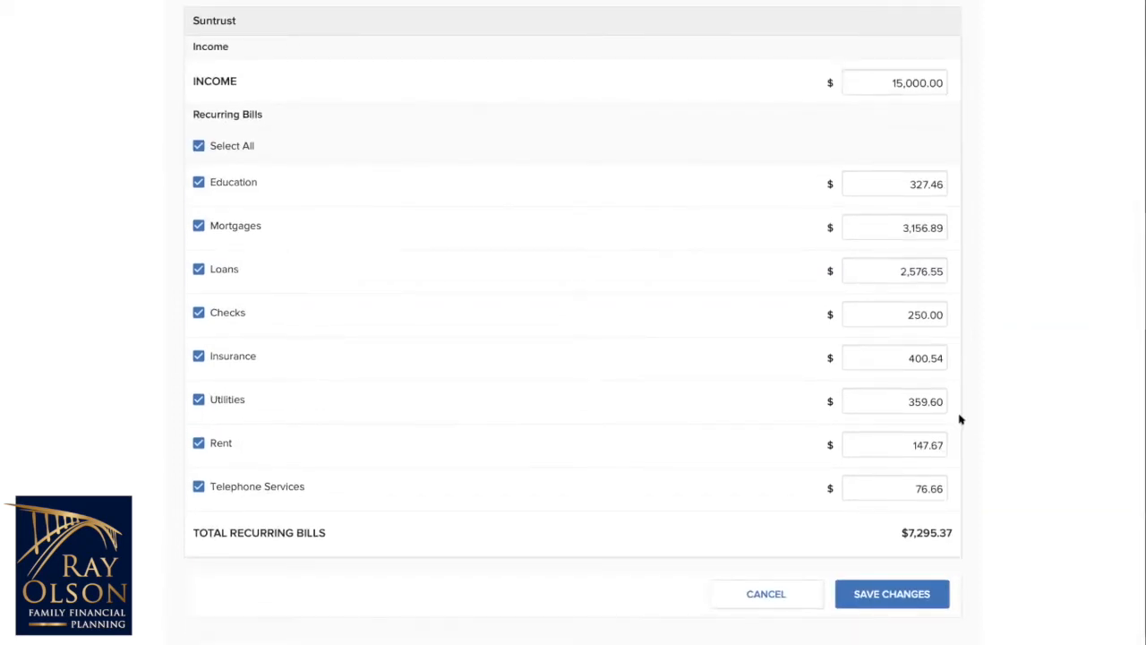
scroll(962, 418, up, 1)
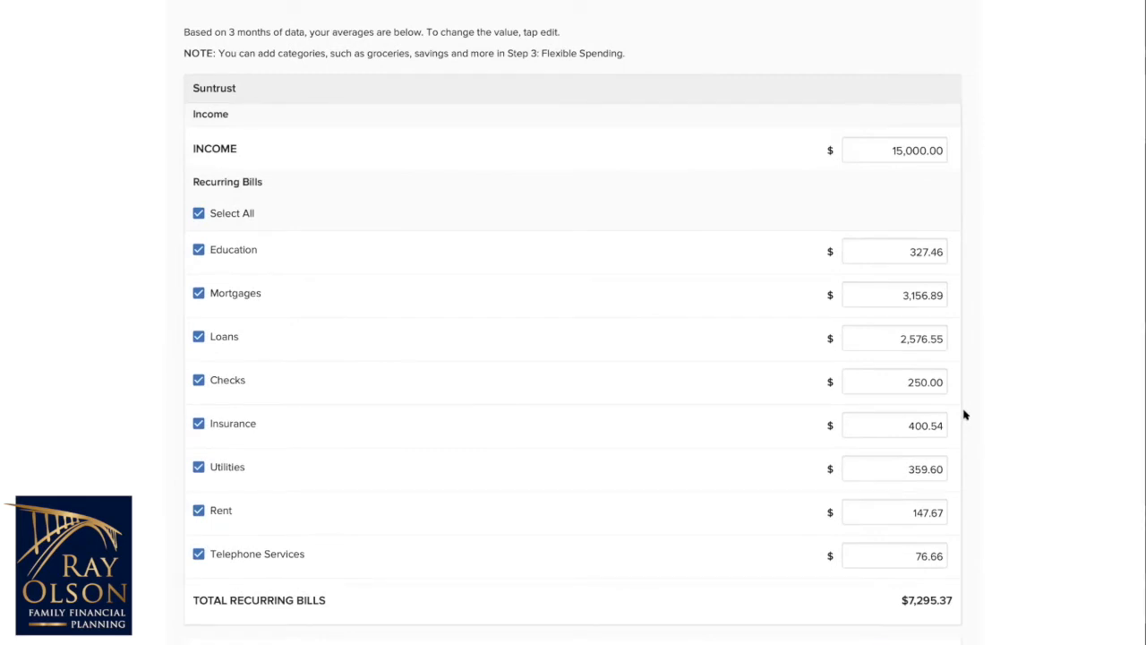
scroll(887, 558, down, 1)
click(890, 601)
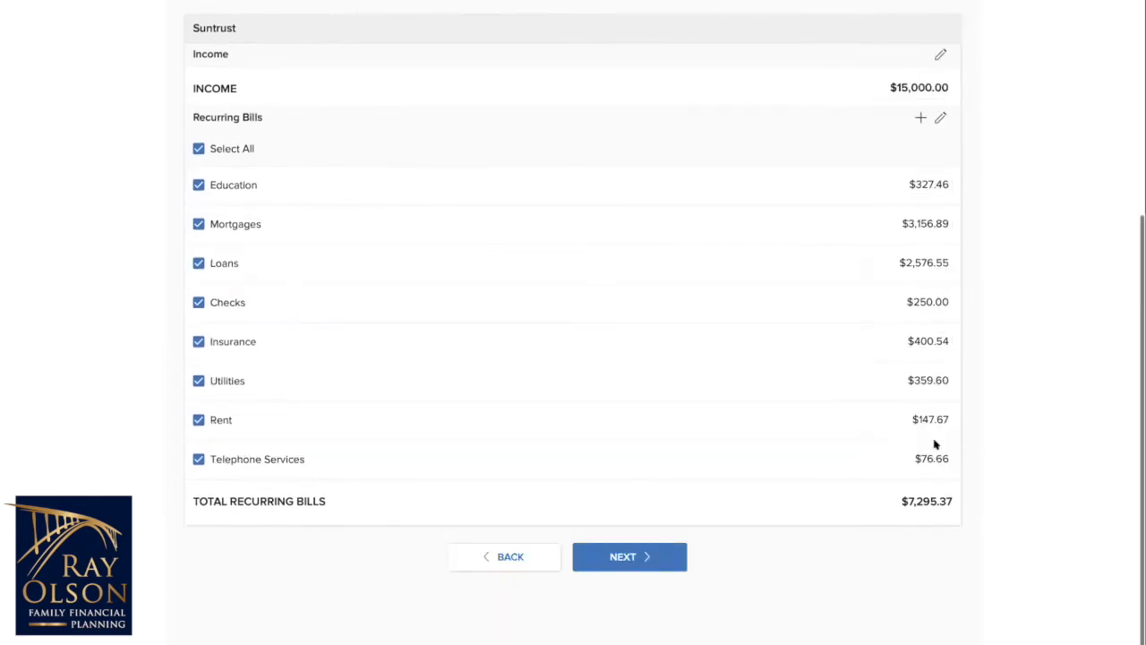
Step: Add a Cable/Satellite Services recurring bill of $125 to the budget
scroll(824, 435, down, 1)
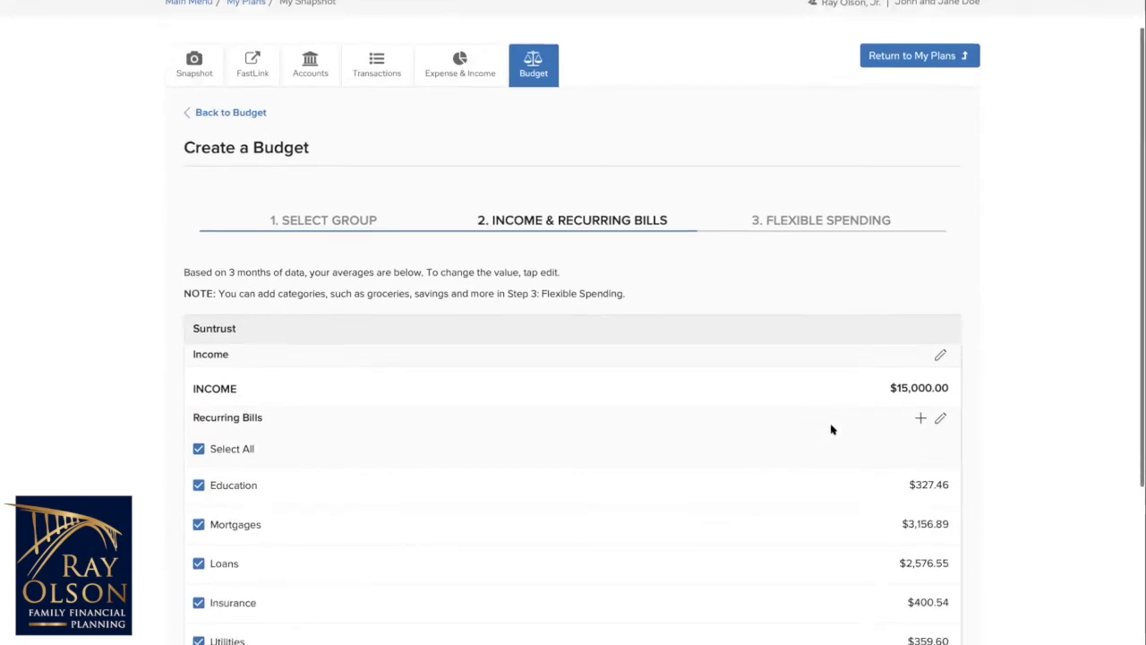
scroll(831, 429, down, 1)
click(921, 342)
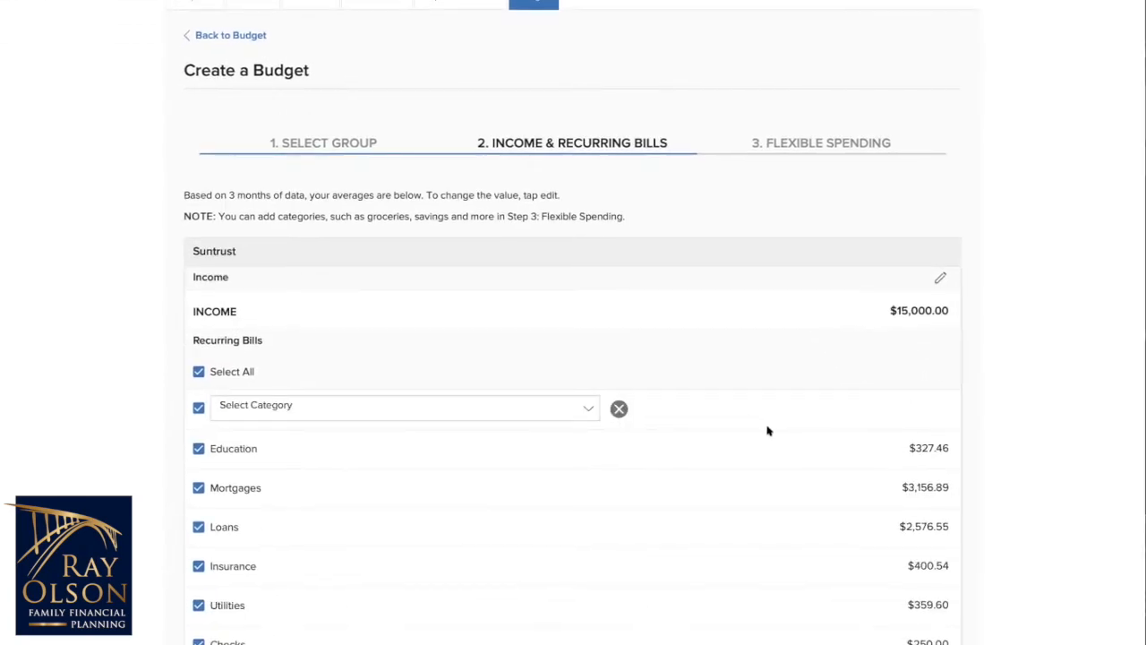
scroll(627, 385, down, 1)
click(584, 357)
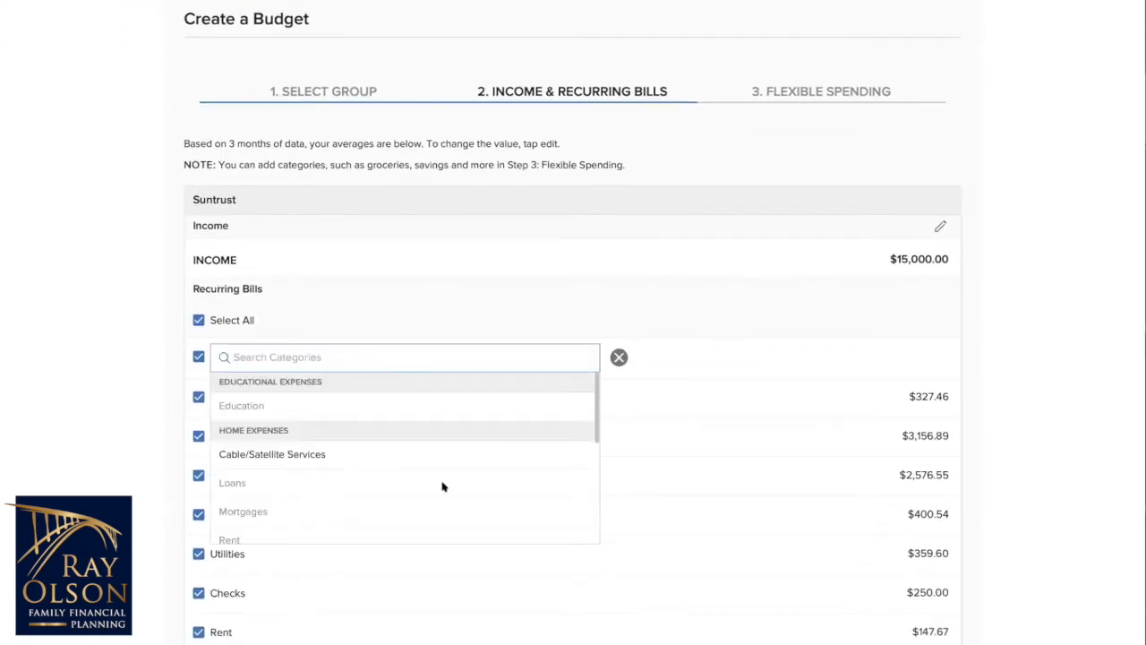
scroll(402, 475, down, 4)
scroll(401, 412, down, 2)
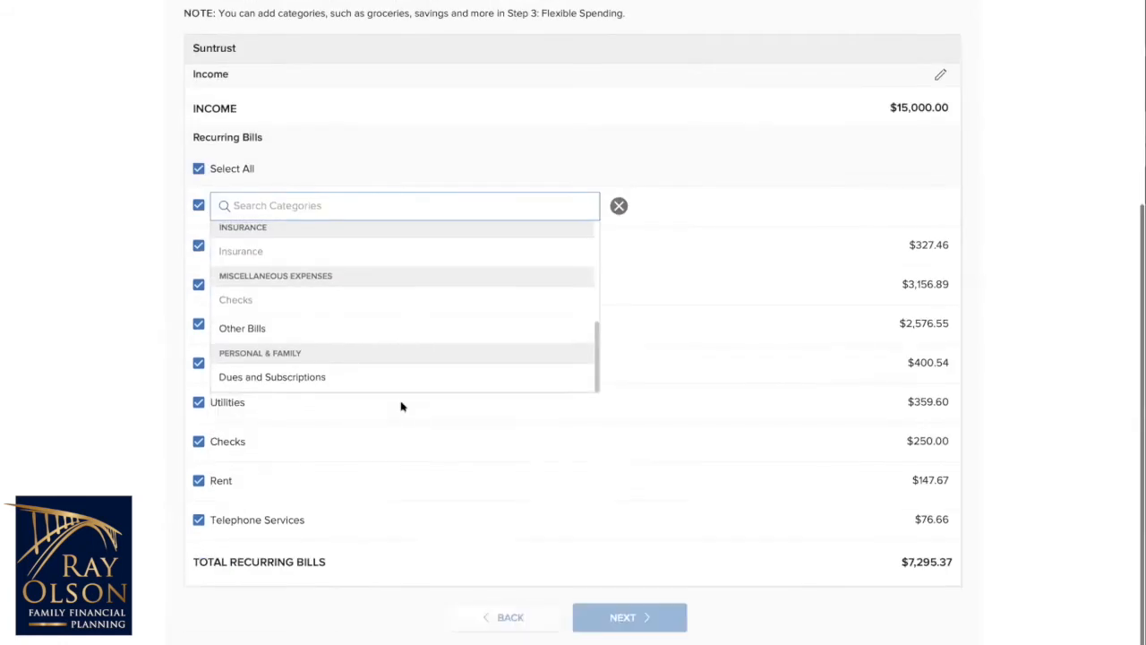
scroll(394, 367, down, 1)
scroll(384, 299, up, 5)
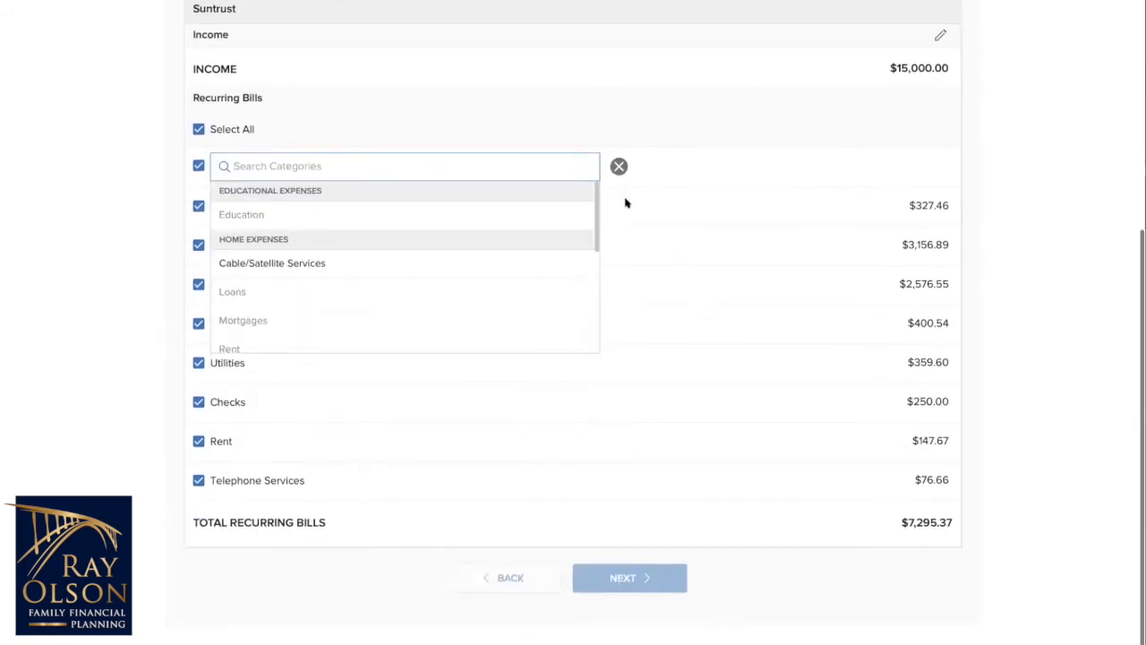
click(274, 265)
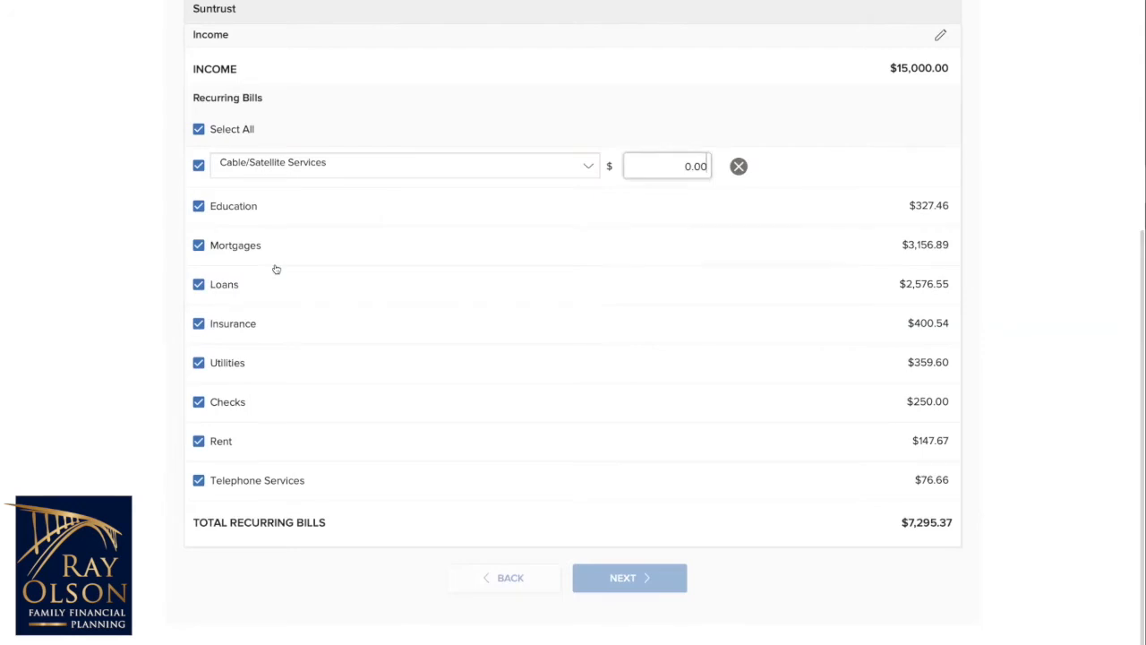
key(BackSpace)
key(BackSpace)
key(BackSpace)
key(BackSpace)
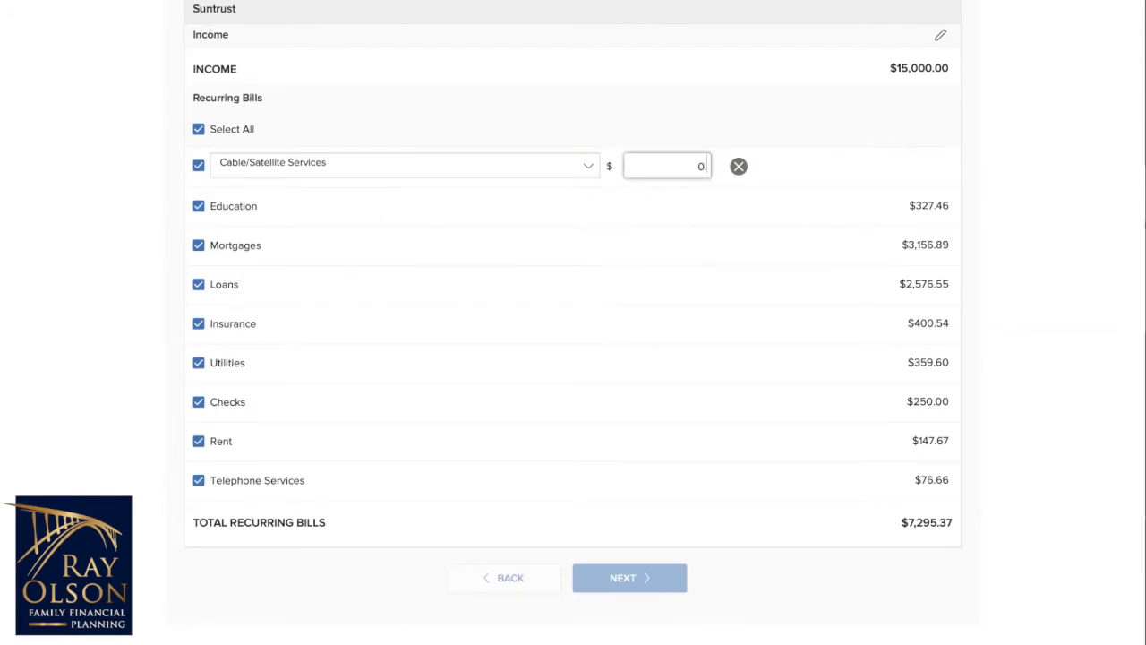
text(125)
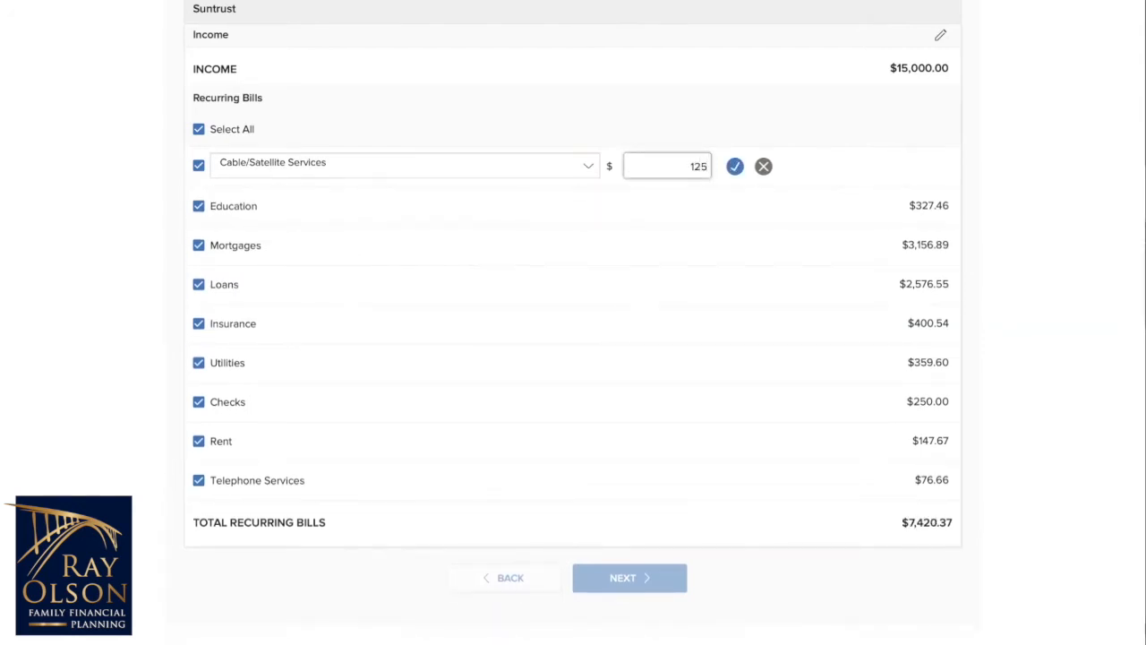
click(871, 169)
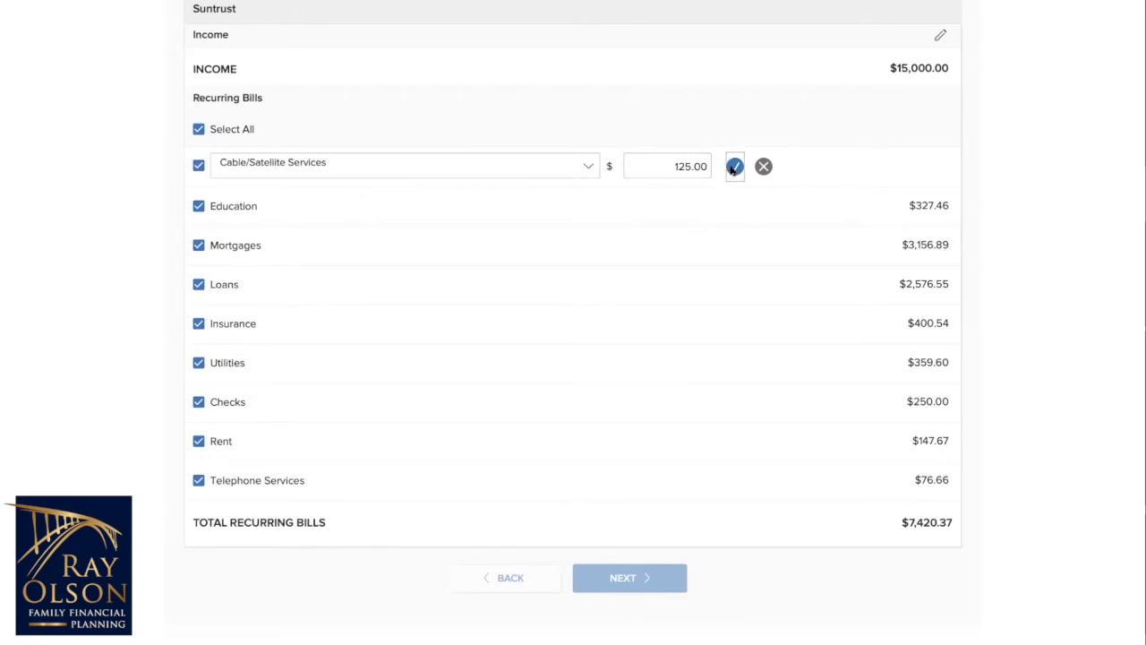
click(734, 166)
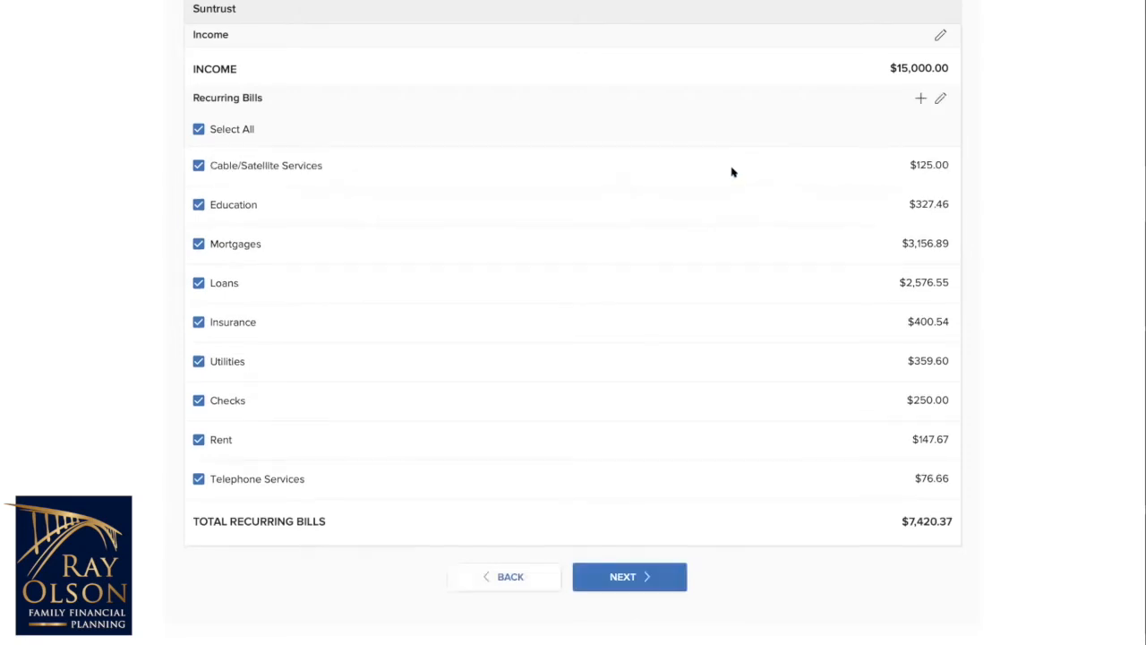
Step: Proceed to the flexible spending stage and review the suggested spending categories and their amounts
click(648, 580)
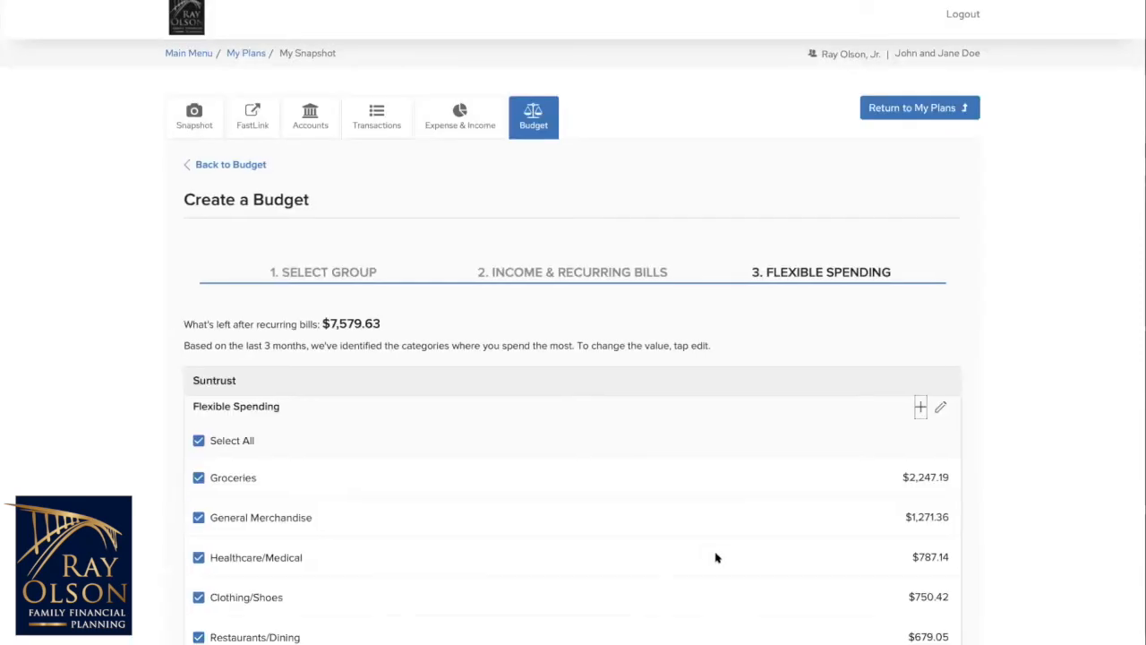
scroll(717, 557, down, 2)
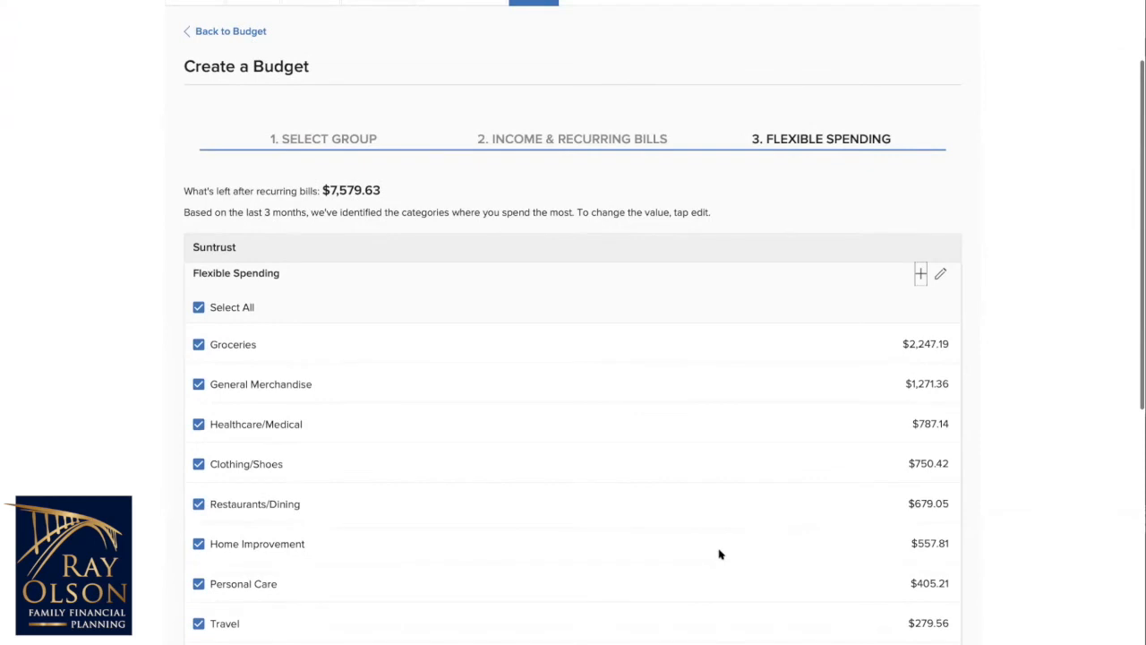
scroll(788, 576, down, 3)
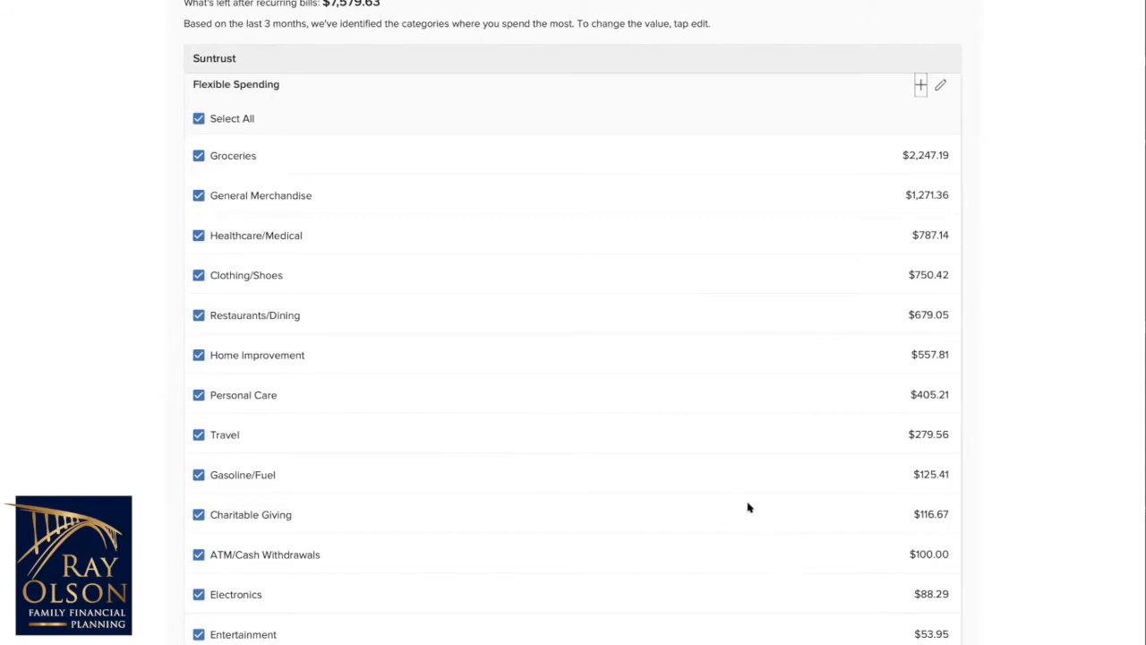
scroll(747, 507, up, 1)
scroll(743, 500, up, 1)
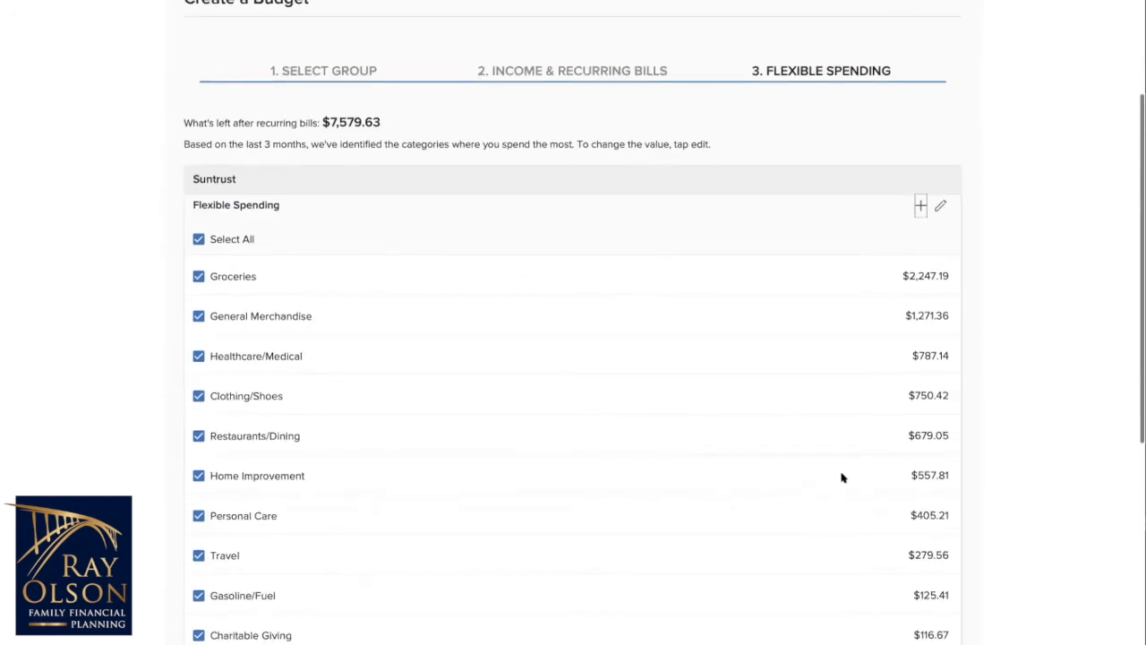
scroll(834, 465, down, 2)
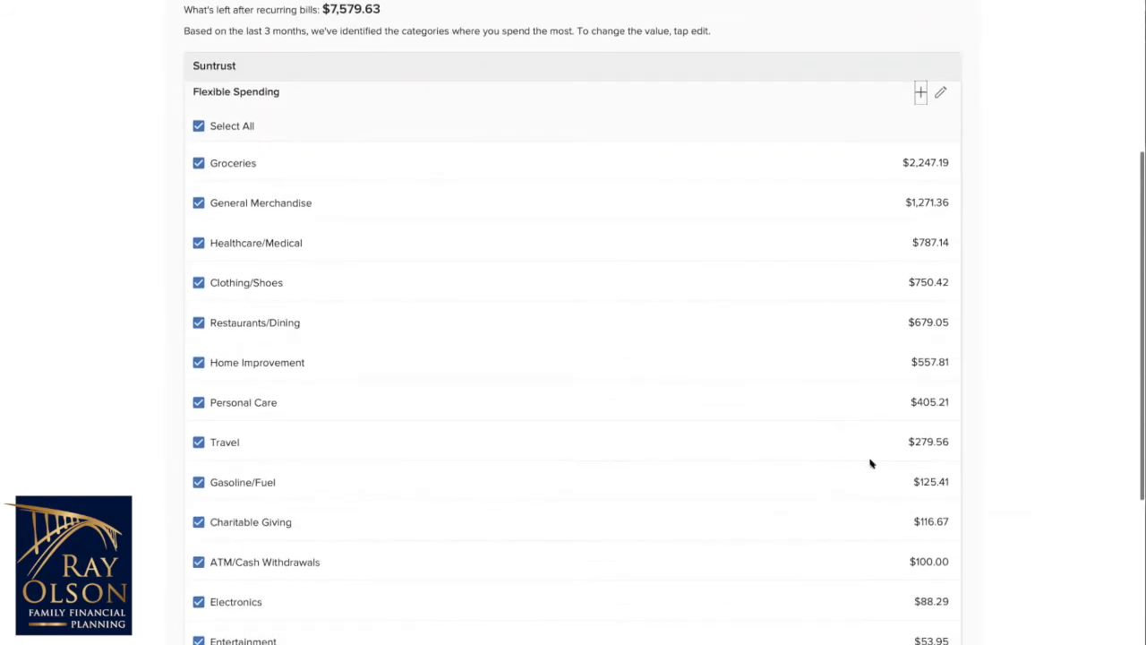
scroll(869, 463, down, 2)
scroll(869, 462, down, 1)
scroll(873, 465, down, 2)
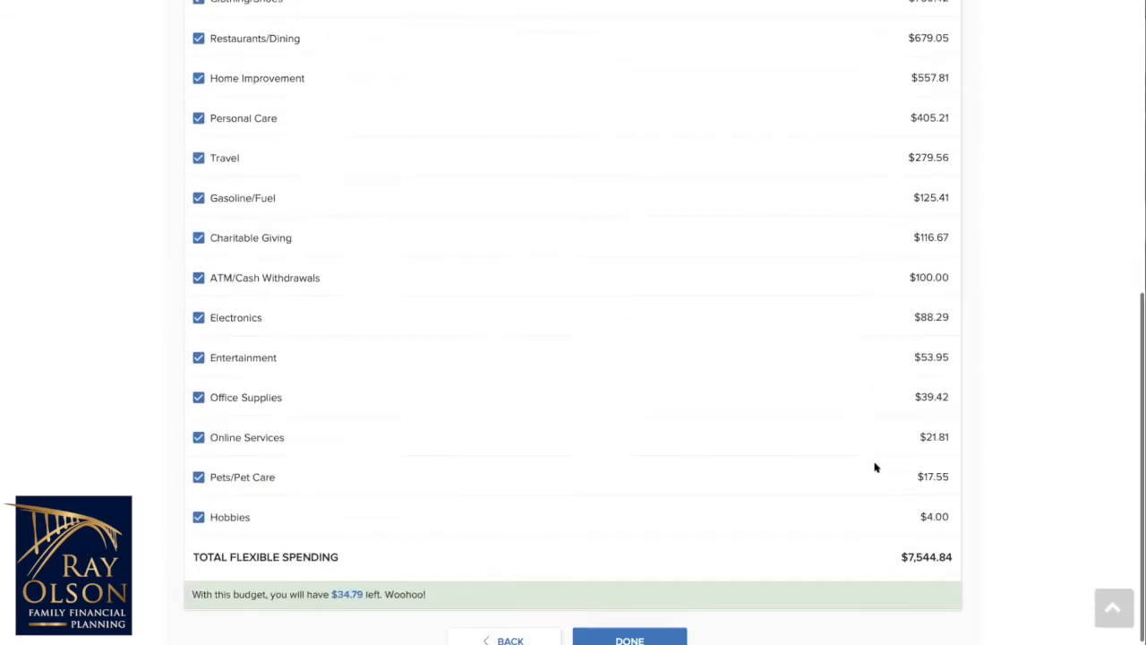
scroll(876, 468, up, 4)
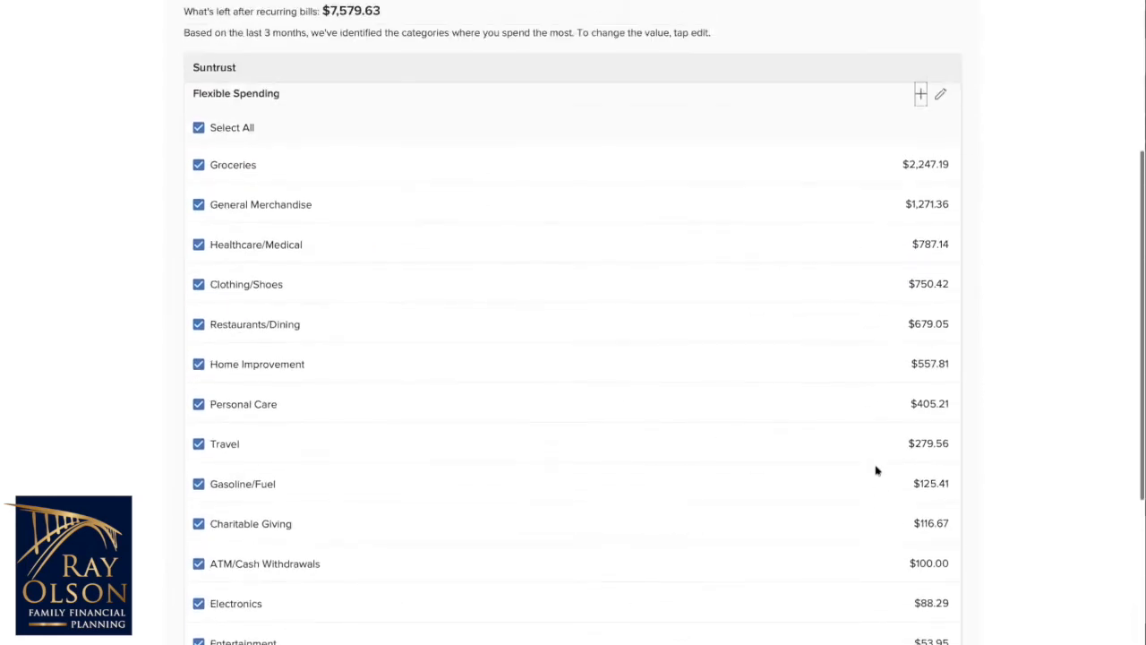
scroll(876, 469, up, 1)
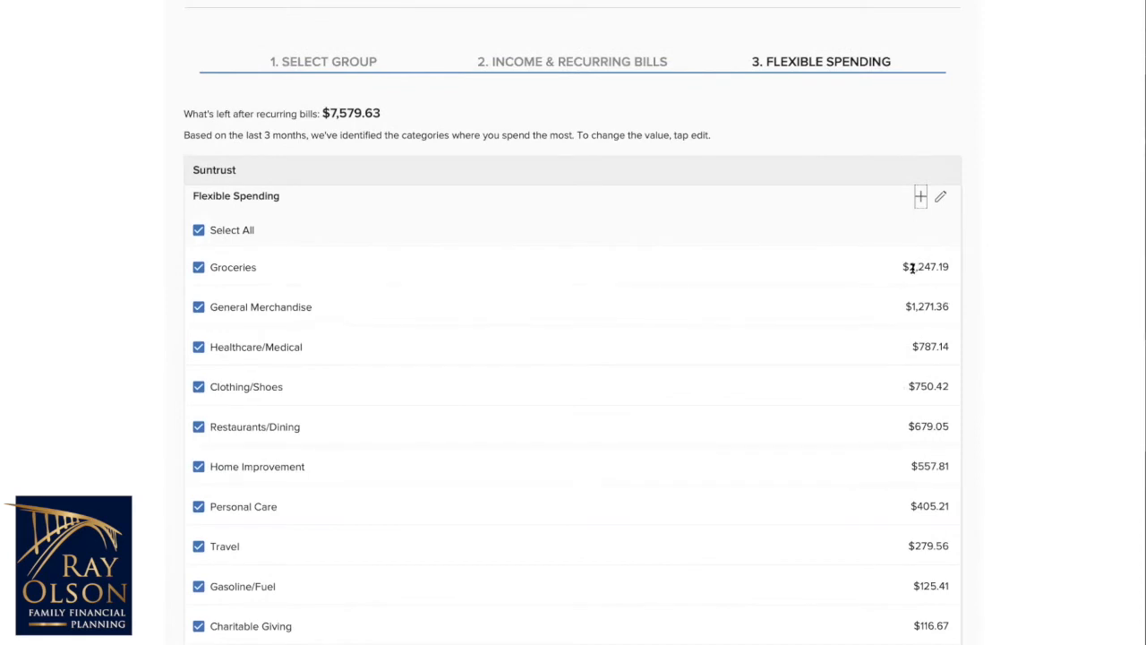
Step: Set the Groceries flexible spending amount to $1,500 and save the flexible spending changes
click(940, 198)
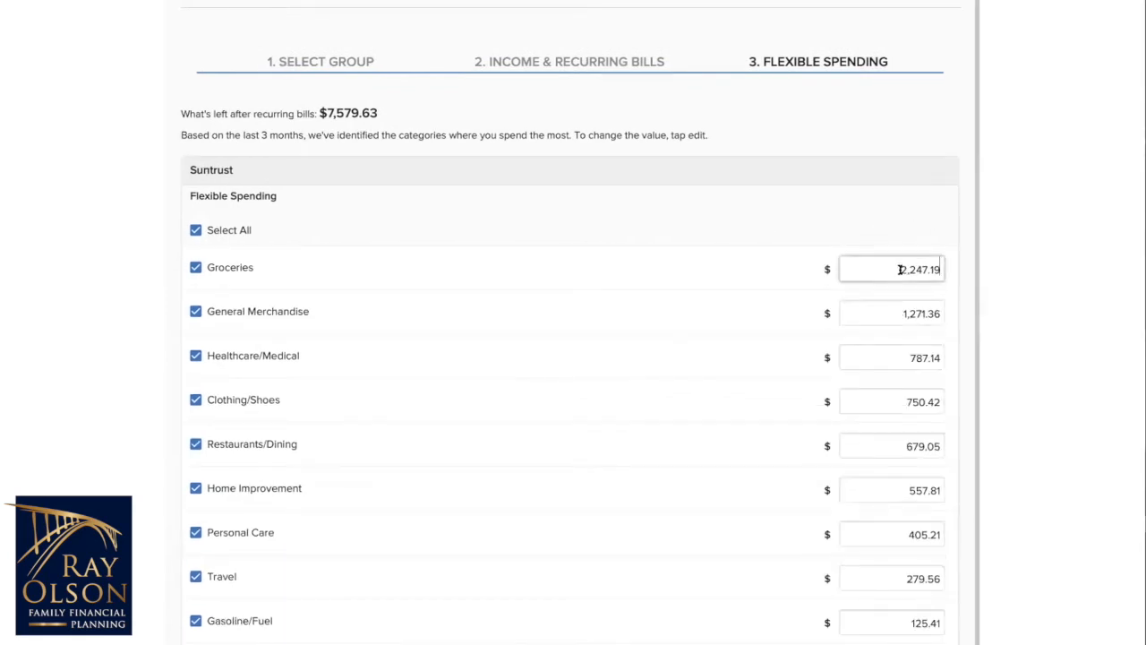
double_click(926, 272)
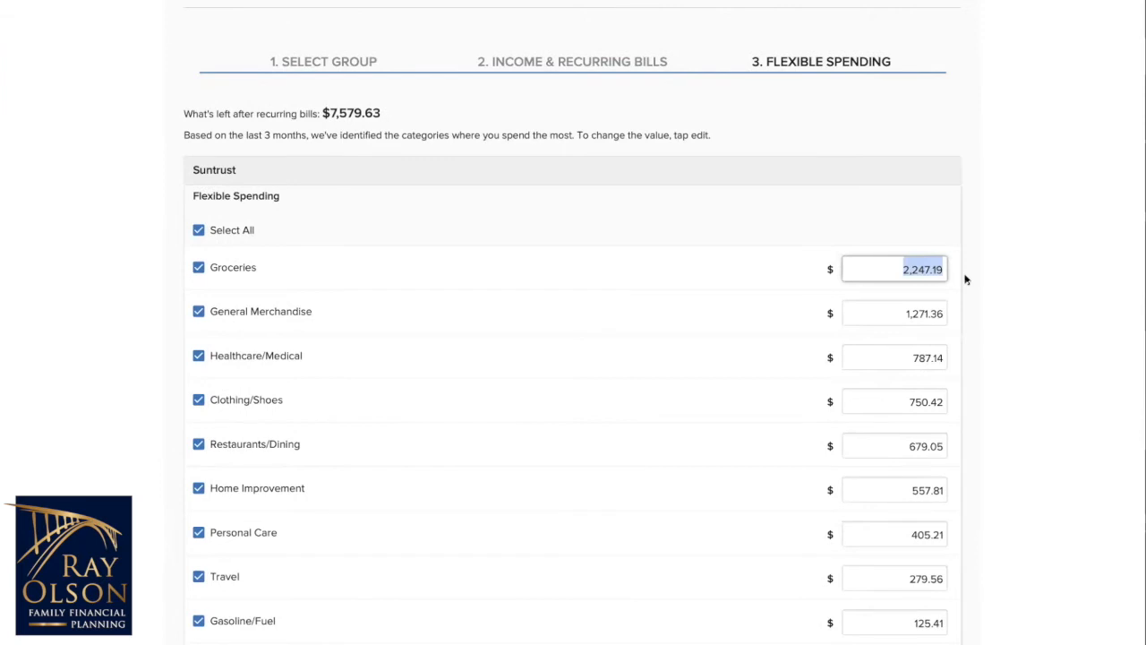
text(1500)
click(1088, 291)
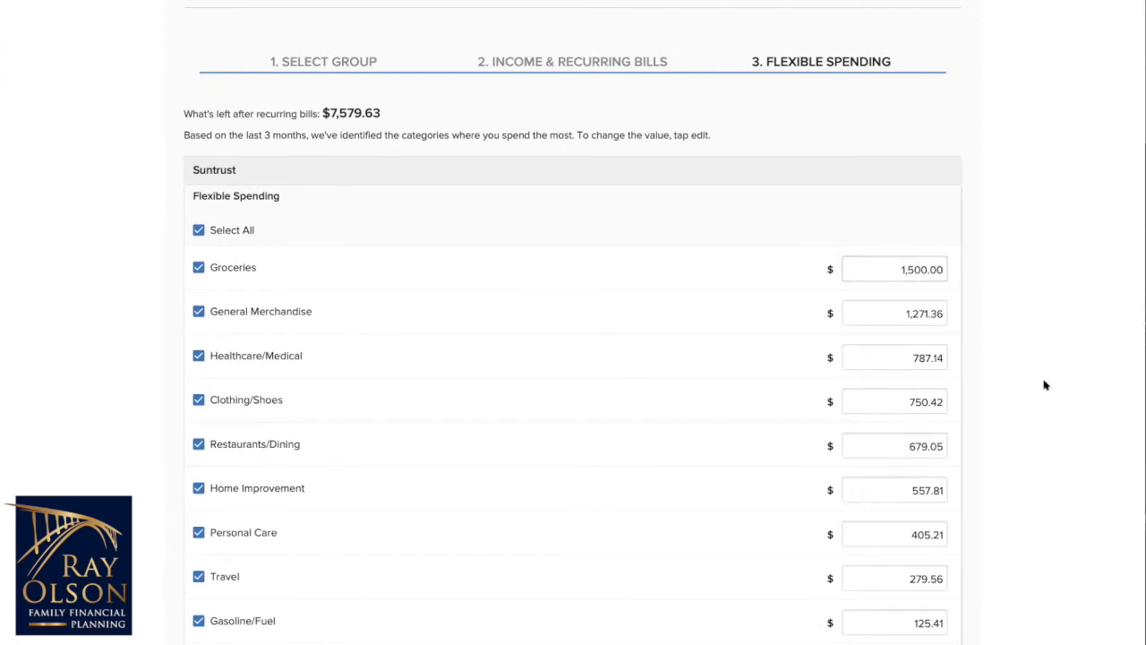
scroll(1045, 385, down, 2)
scroll(1042, 382, down, 2)
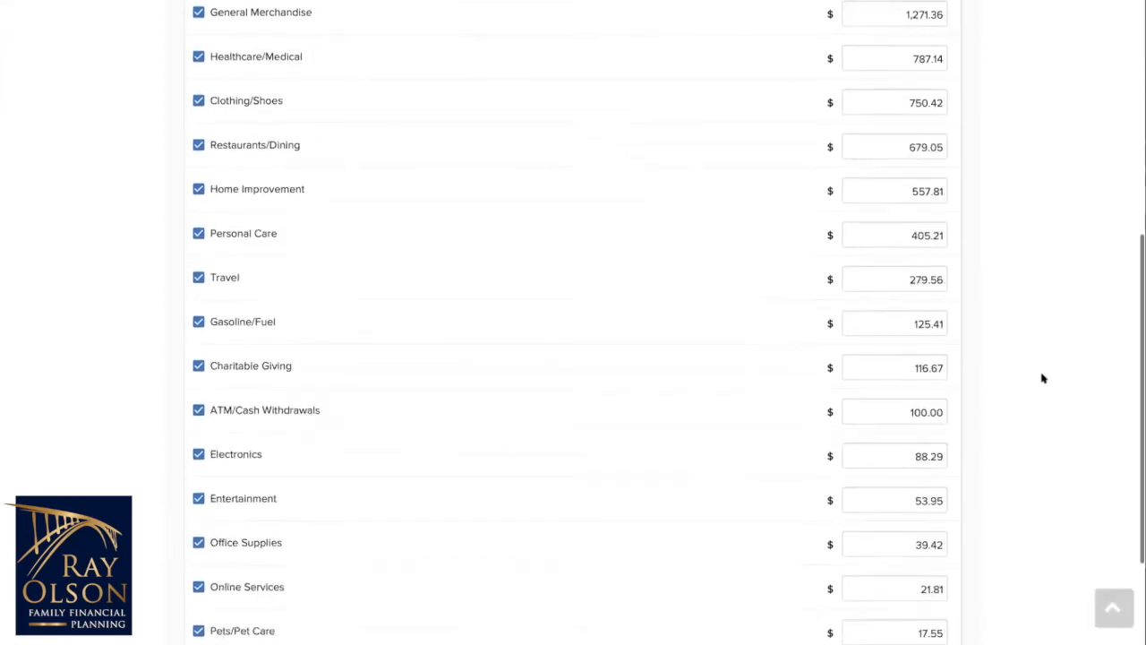
scroll(1043, 378, up, 4)
scroll(1029, 381, down, 4)
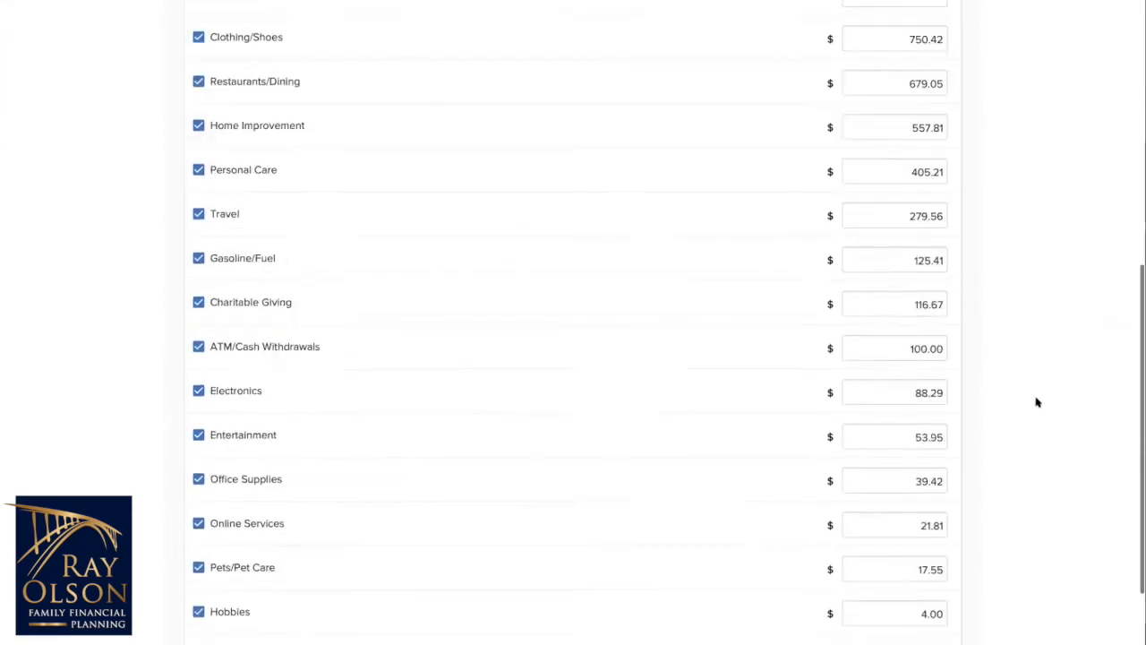
scroll(1036, 403, down, 3)
click(896, 543)
scroll(976, 343, up, 2)
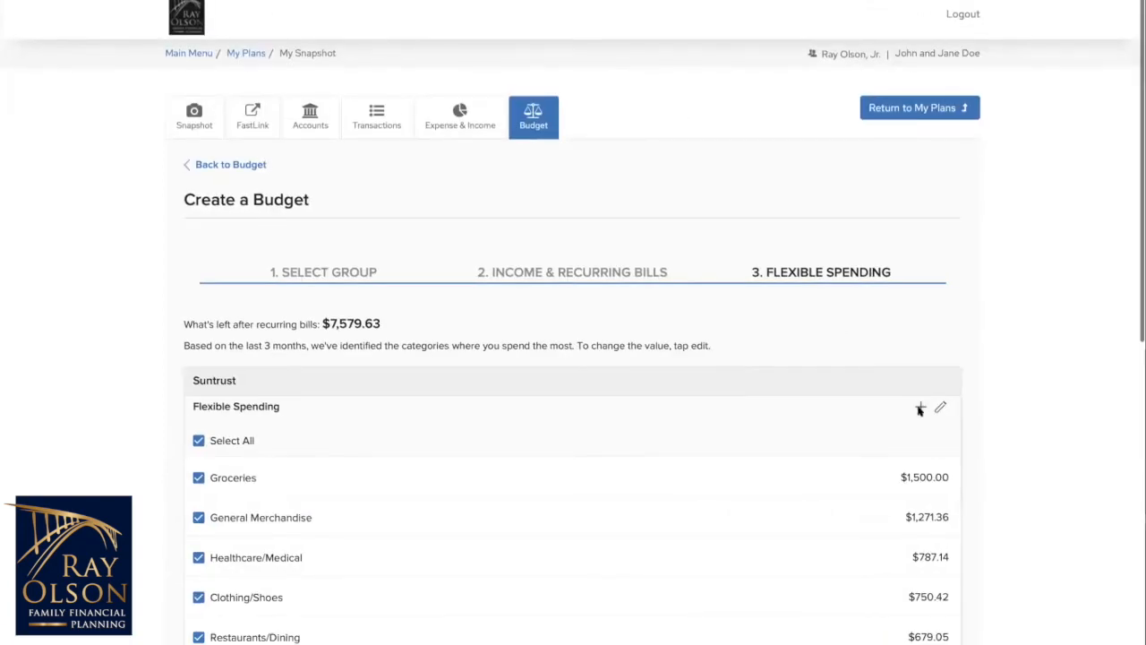
click(921, 408)
click(540, 481)
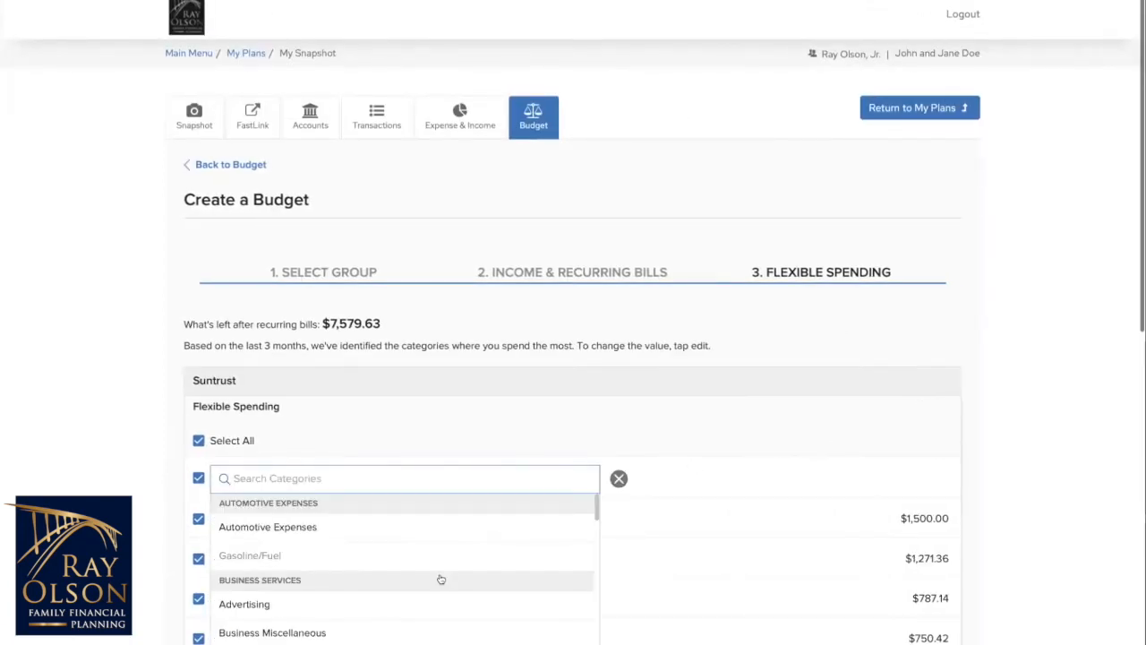
scroll(441, 579, down, 10)
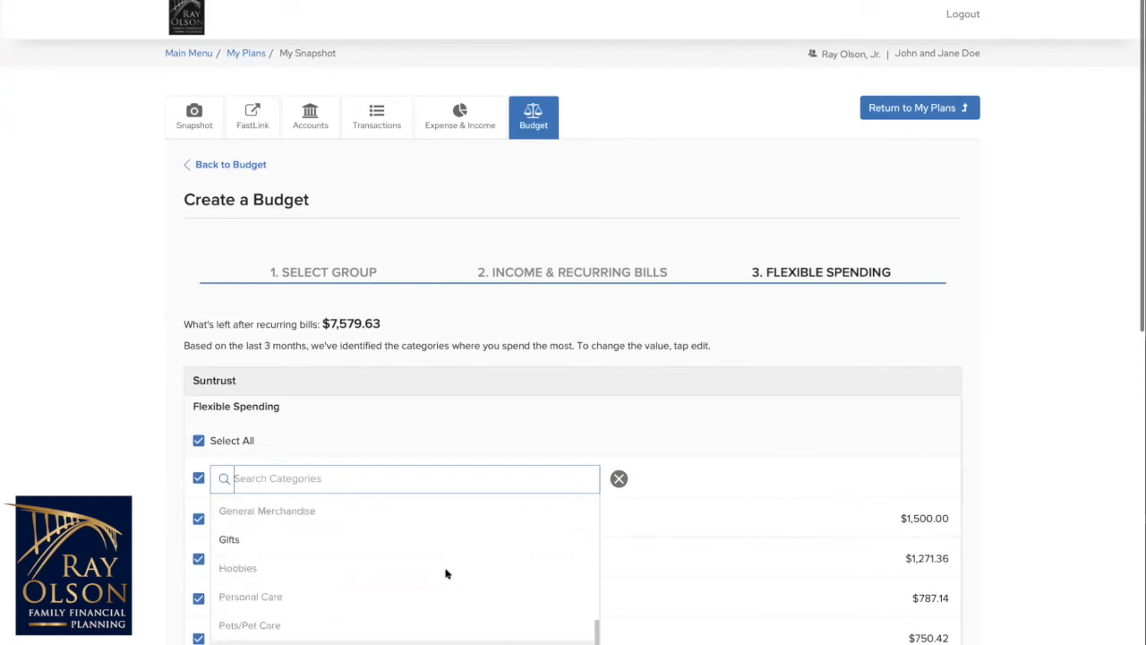
scroll(446, 573, down, 5)
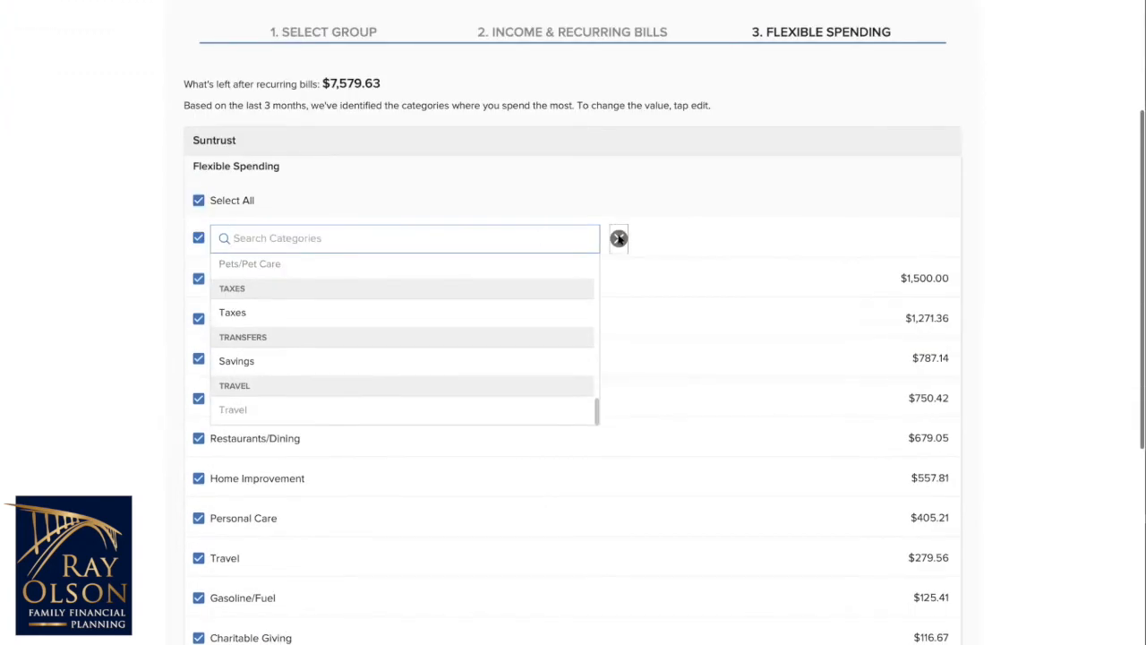
click(619, 238)
Step: Finish creating the budget and look over its income and spending summary and budget details
scroll(699, 290, down, 5)
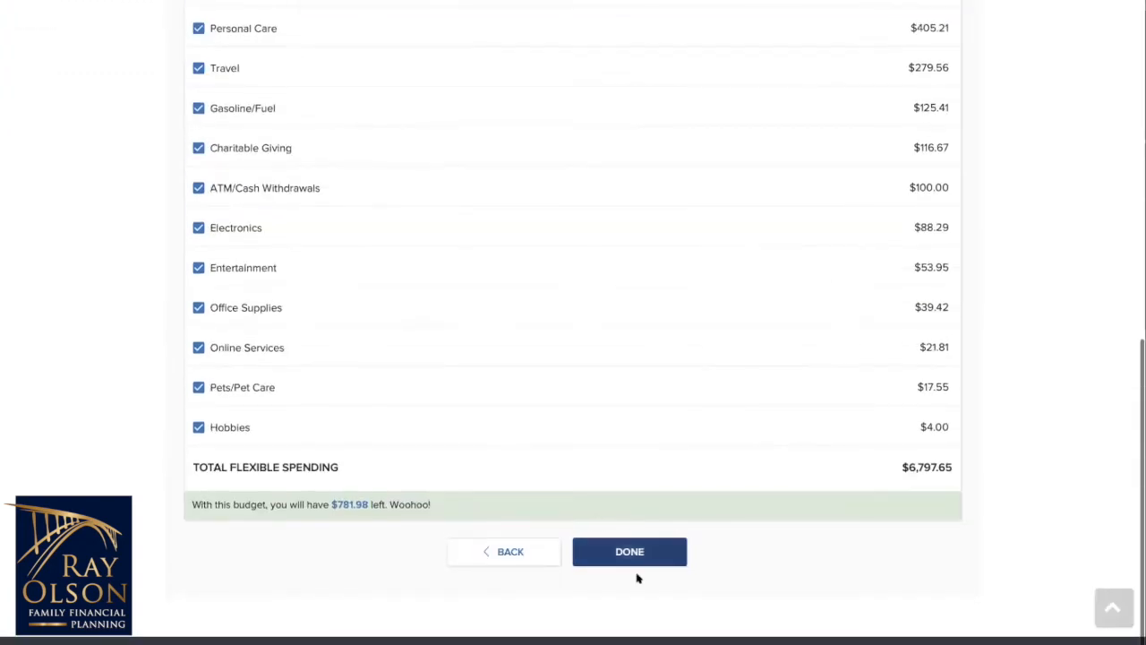
click(636, 559)
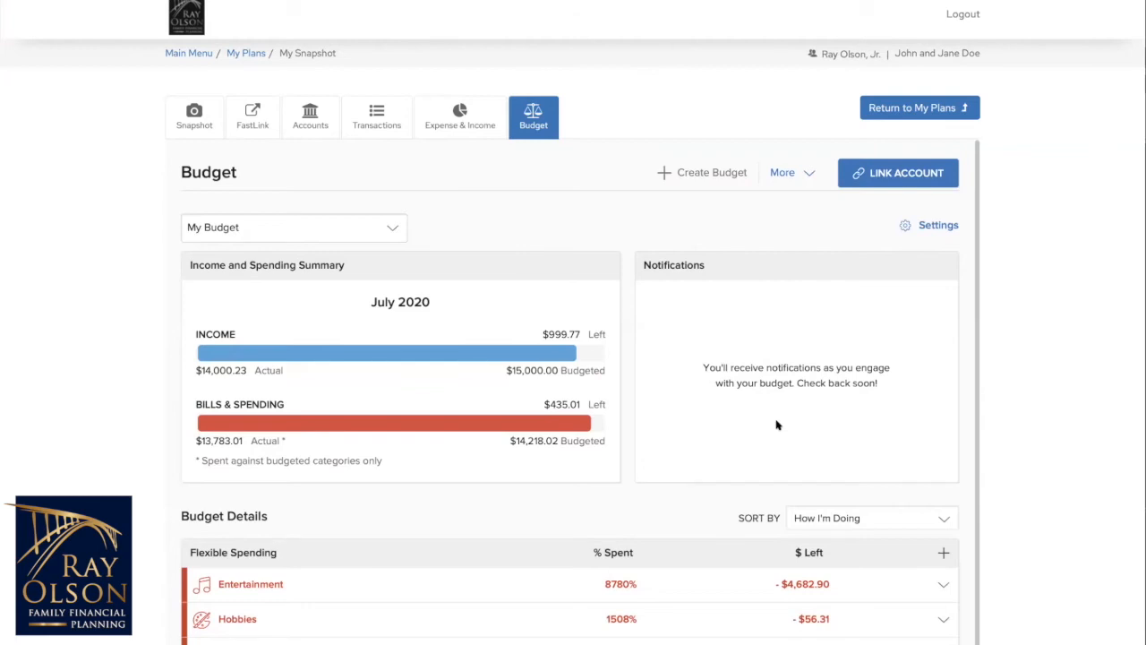
scroll(767, 485, down, 3)
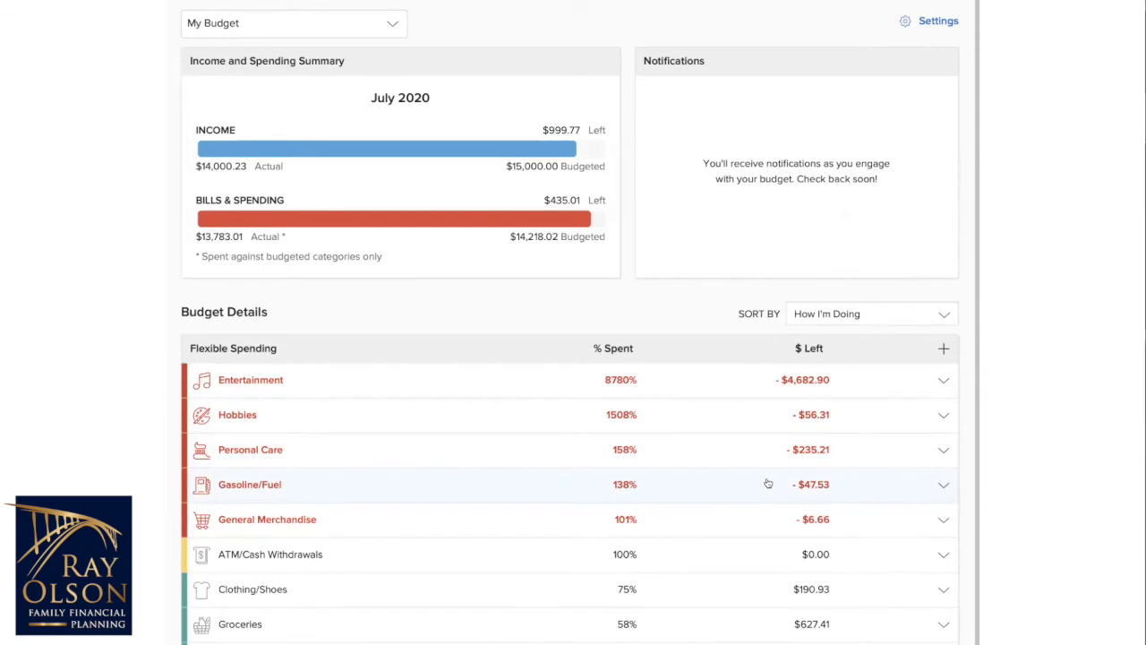
scroll(767, 484, down, 2)
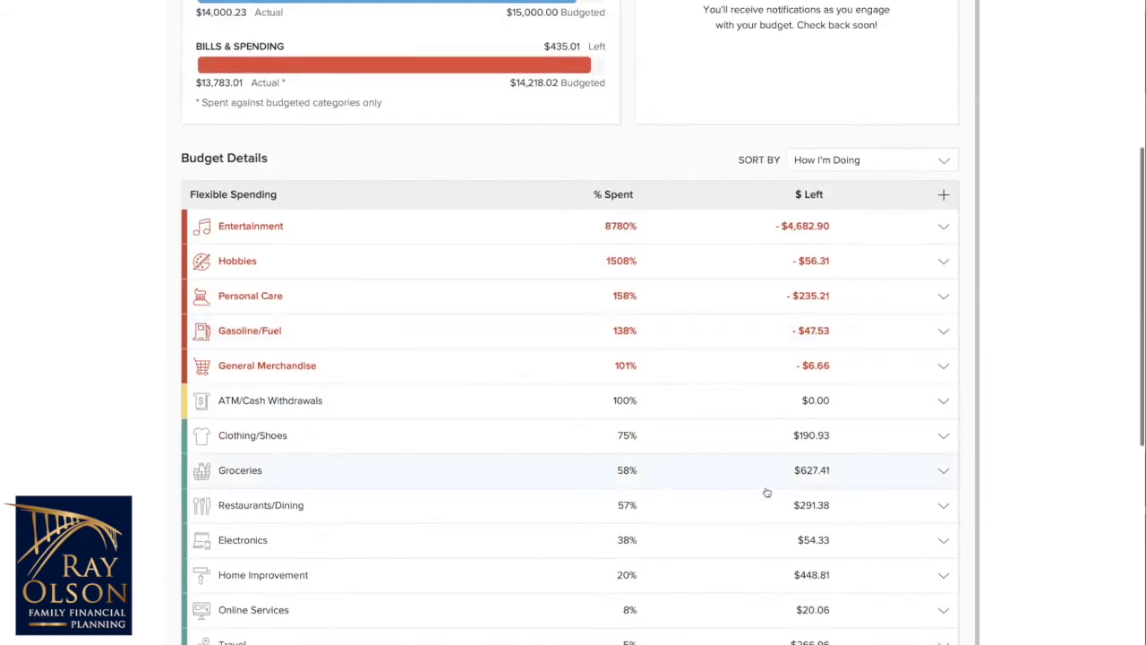
Step: Examine the Groceries category's budget status and this month's transactions, then collapse its details
click(942, 462)
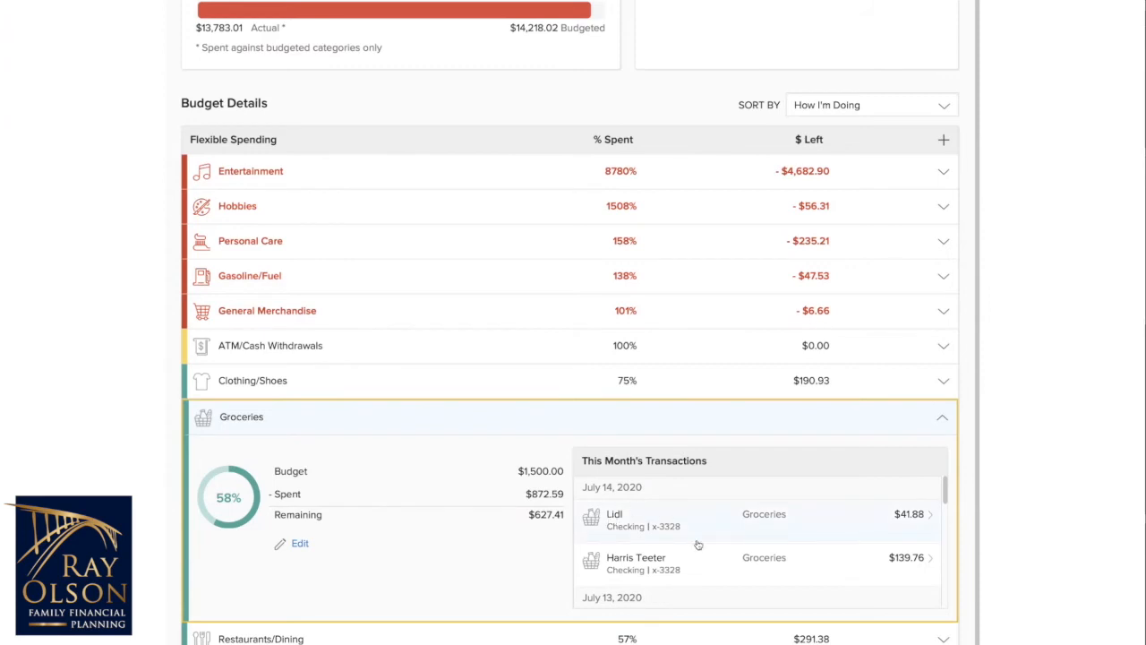
scroll(698, 545, down, 1)
scroll(703, 548, down, 2)
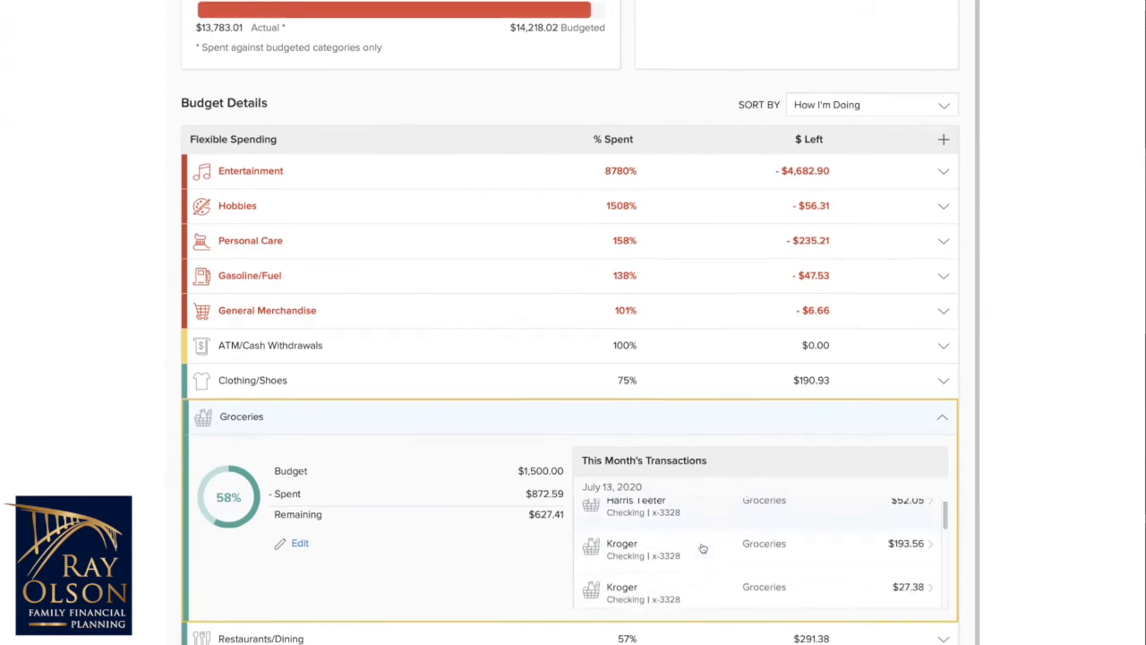
scroll(707, 550, down, 4)
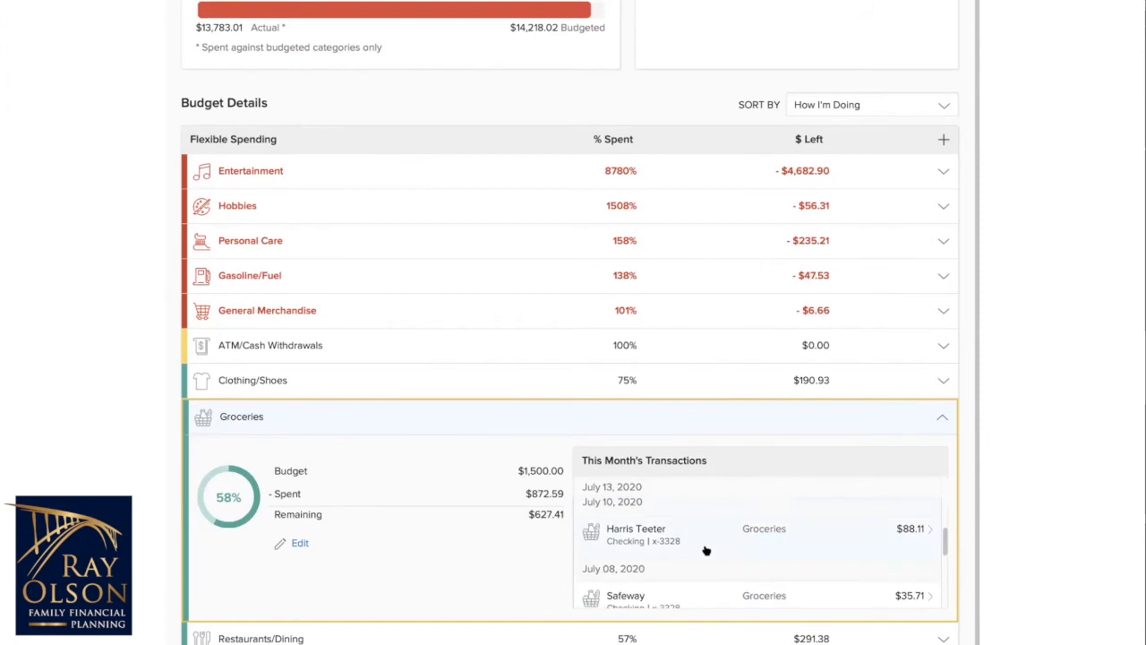
scroll(707, 550, down, 2)
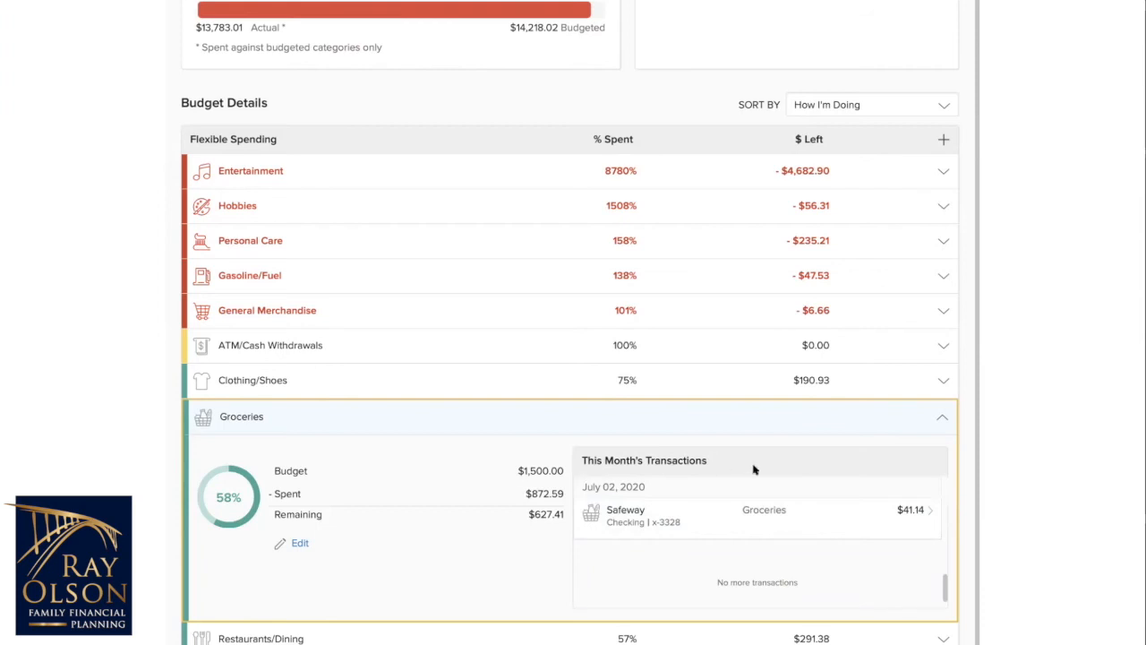
click(943, 422)
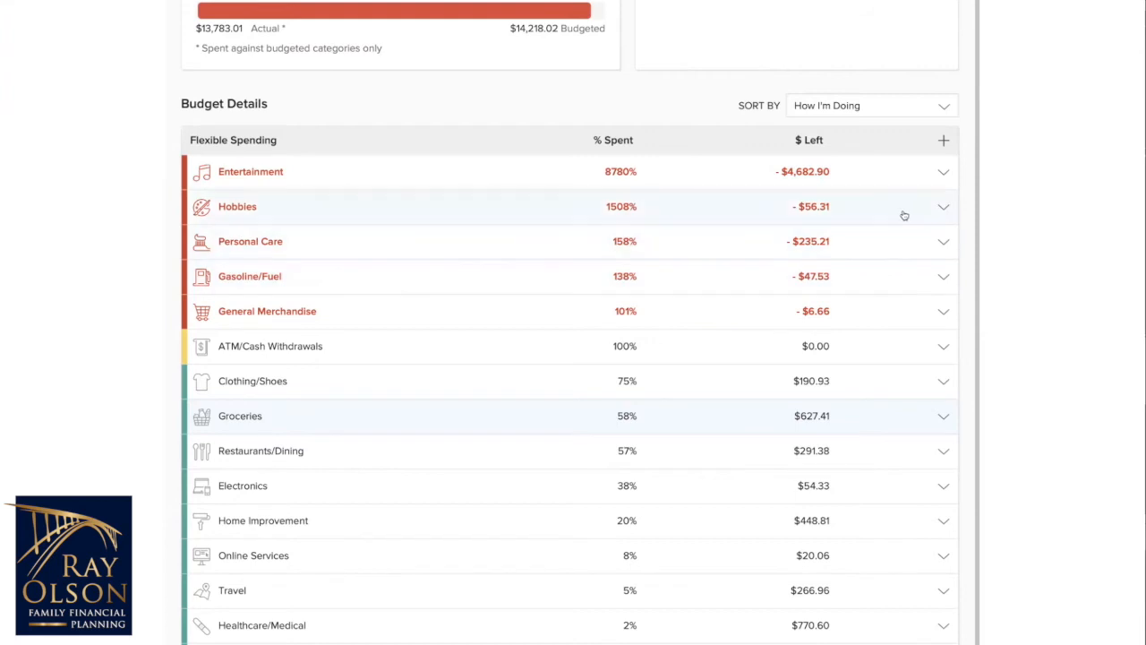
Step: Expand the Entertainment category and examine its budget status and this month's transactions
click(893, 175)
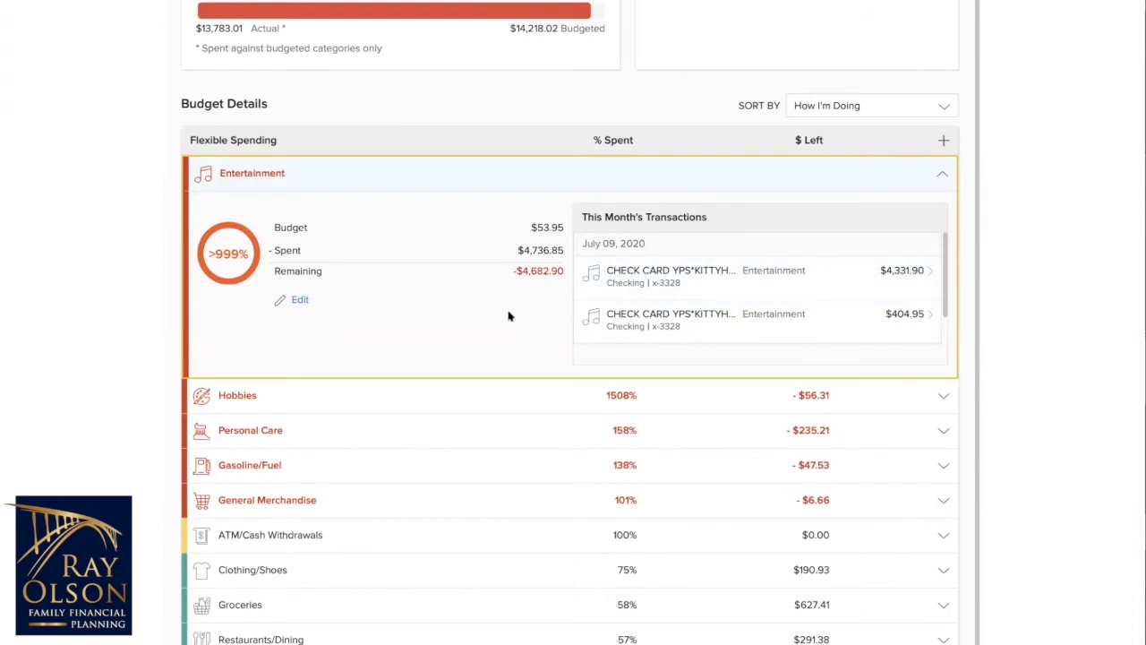
scroll(686, 292, down, 2)
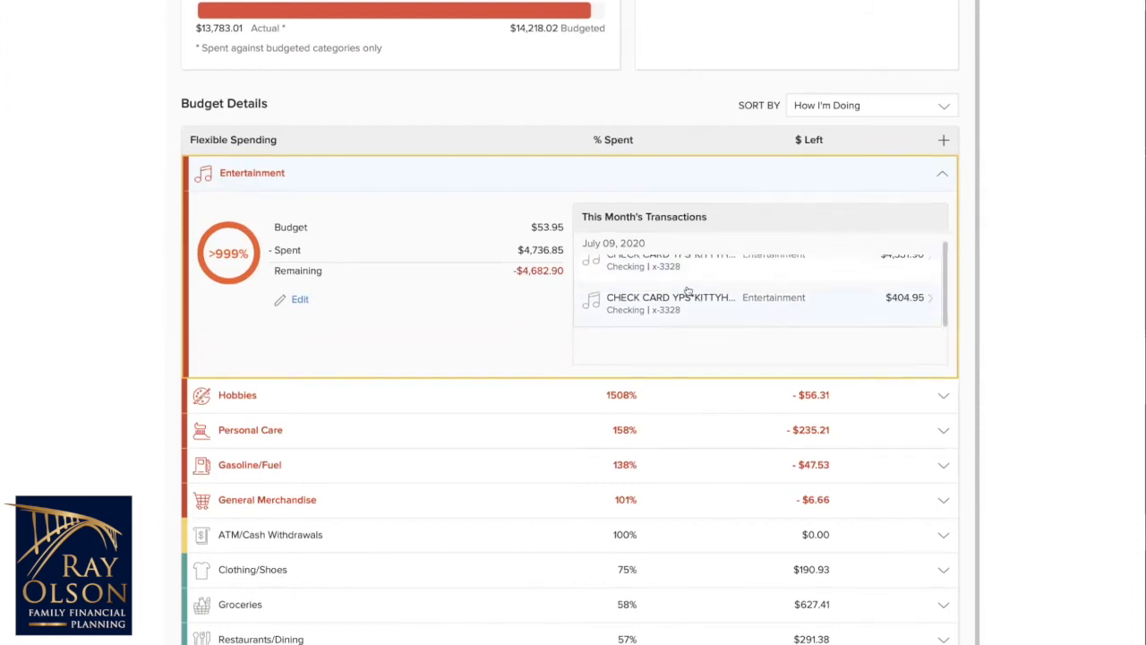
scroll(684, 292, up, 2)
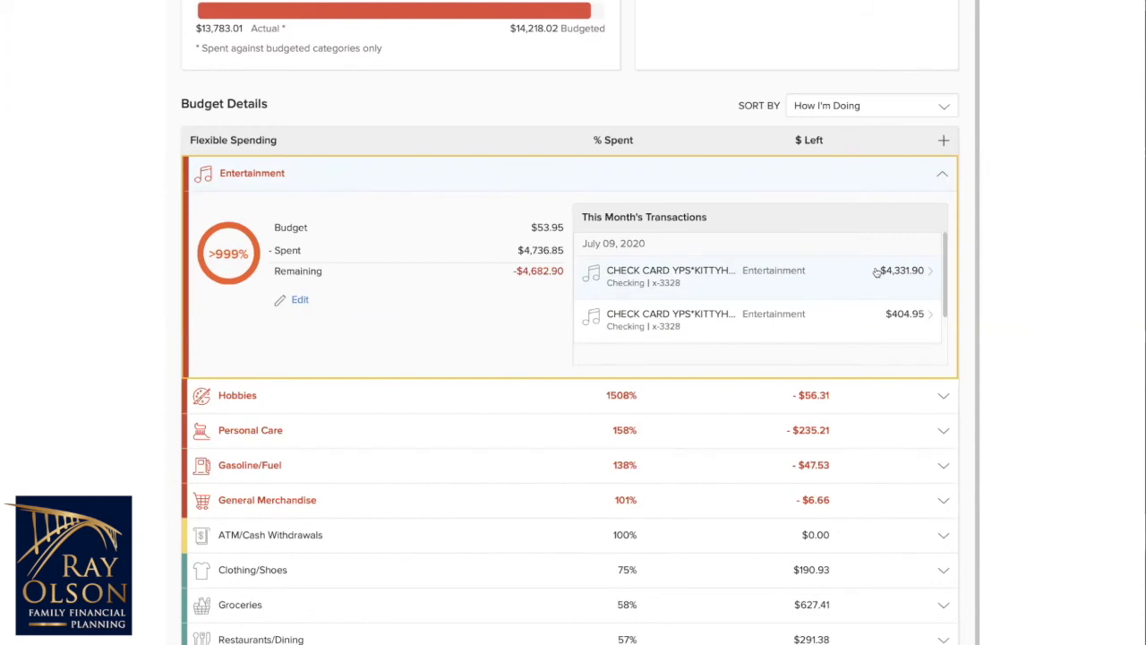
scroll(837, 314, down, 2)
scroll(990, 308, up, 1)
scroll(860, 325, up, 1)
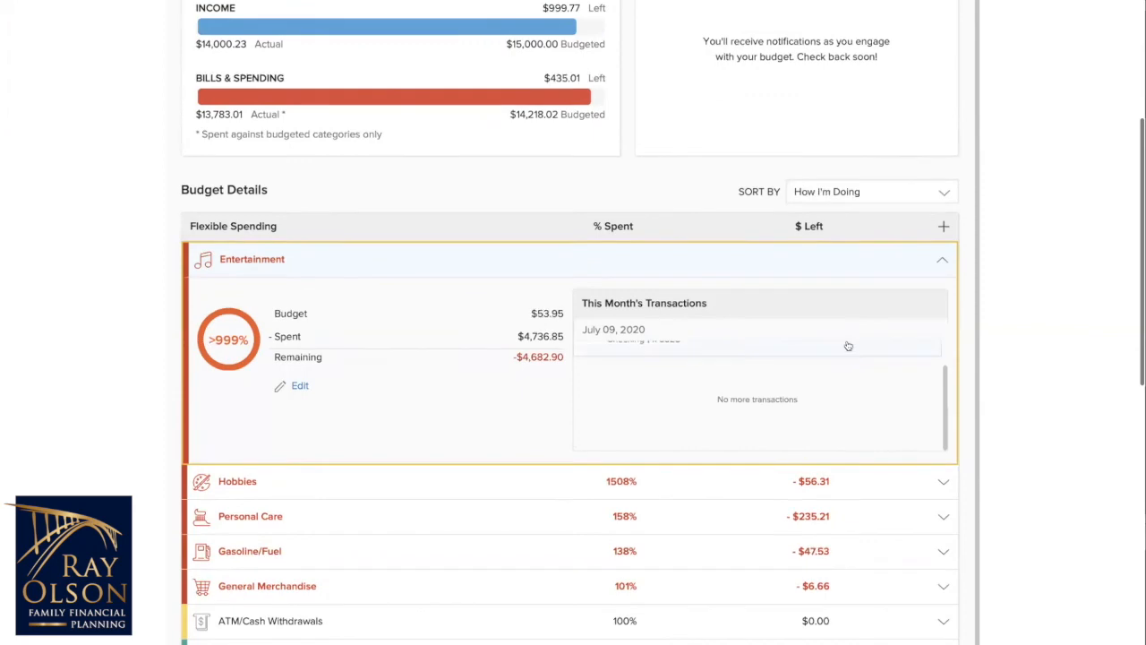
Step: Review the percent spent and amount left across all flexible spending and recurring bill categories, along with the monthly summary
scroll(844, 440, down, 6)
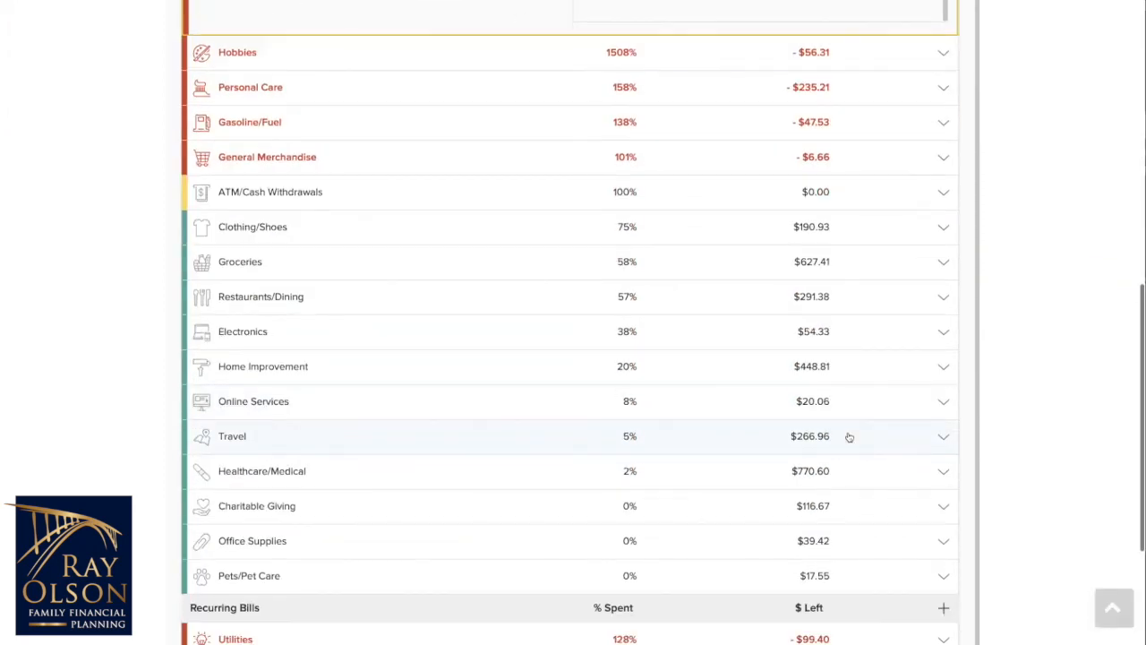
scroll(857, 436, down, 3)
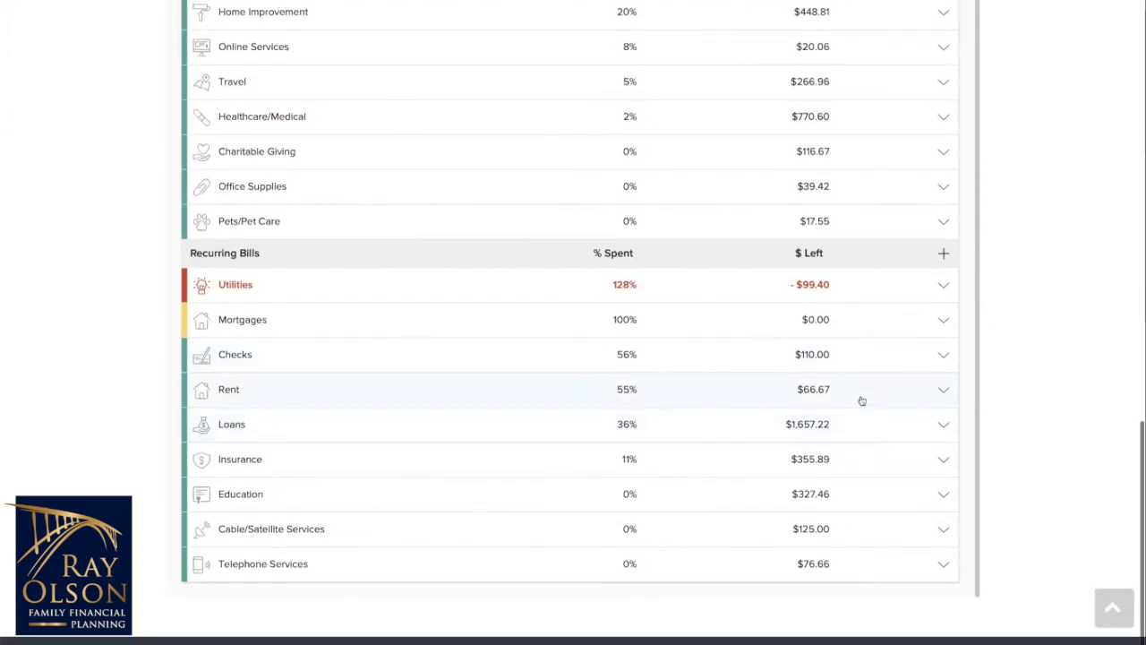
scroll(863, 402, up, 1)
scroll(861, 399, up, 6)
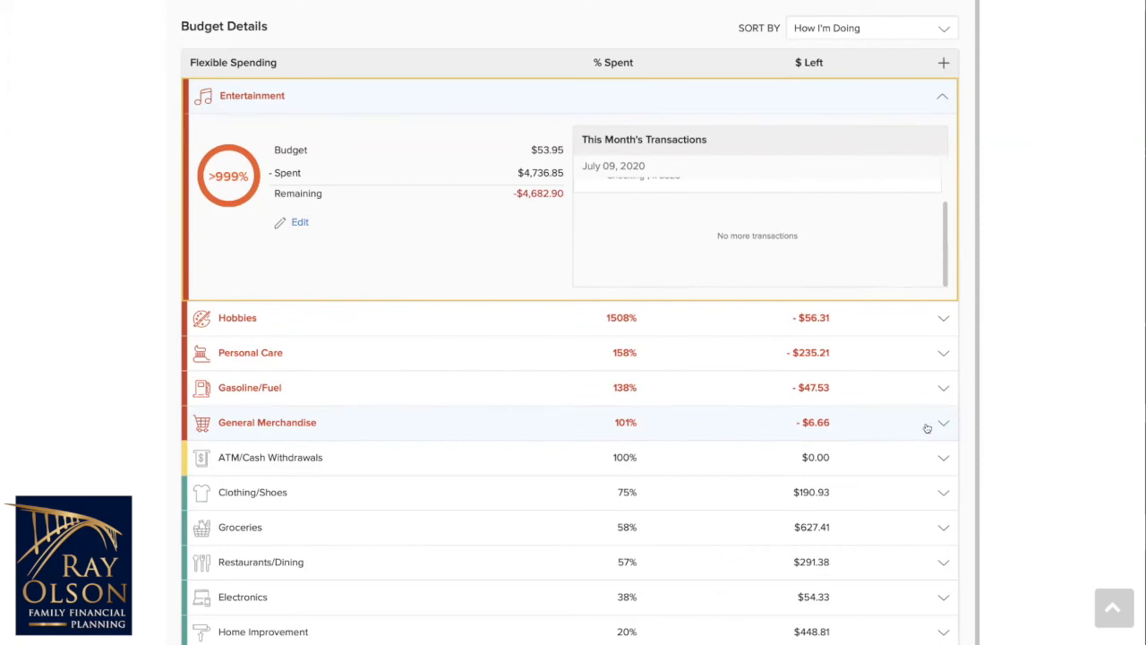
scroll(927, 428, up, 1)
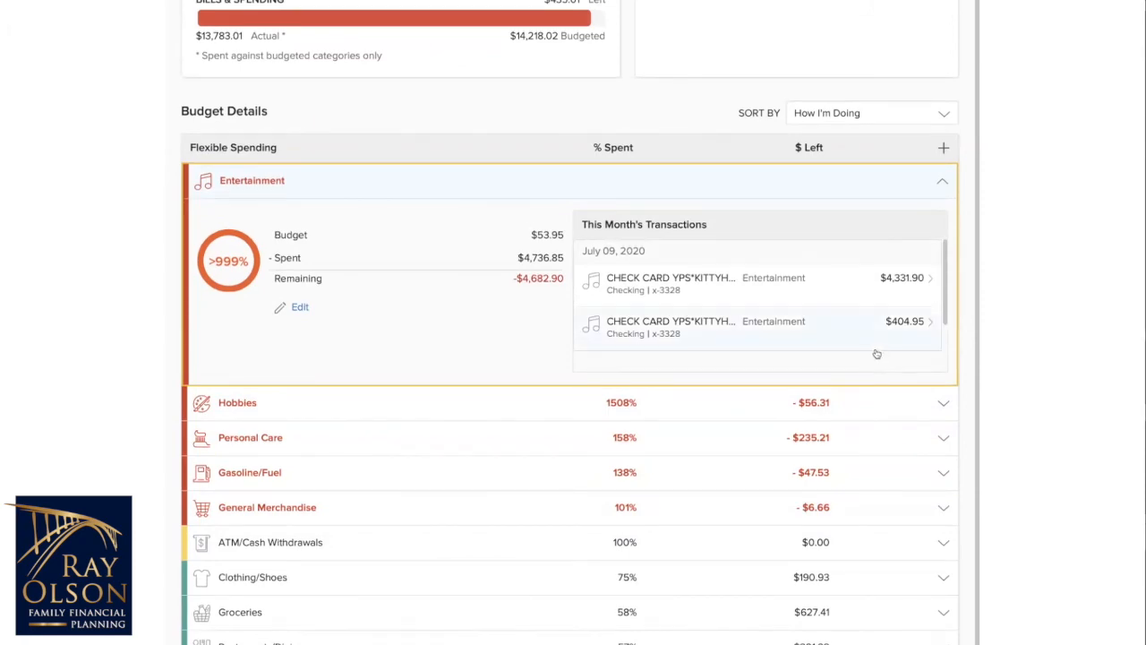
scroll(876, 354, up, 1)
scroll(875, 362, up, 2)
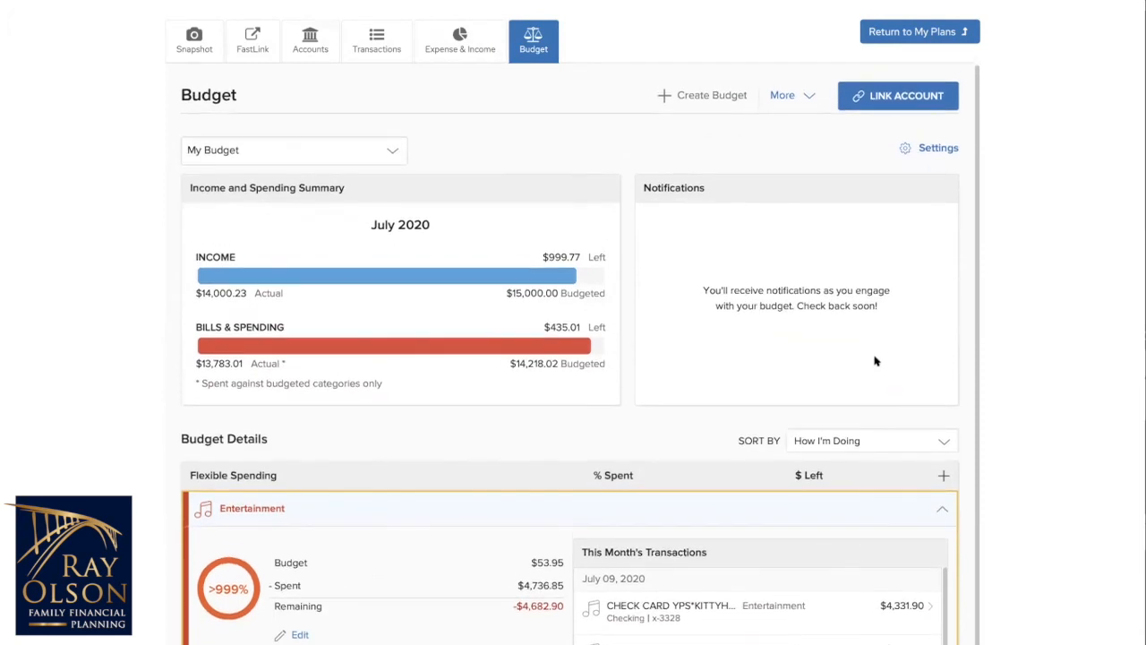
scroll(876, 362, down, 1)
scroll(878, 363, down, 1)
scroll(880, 363, down, 2)
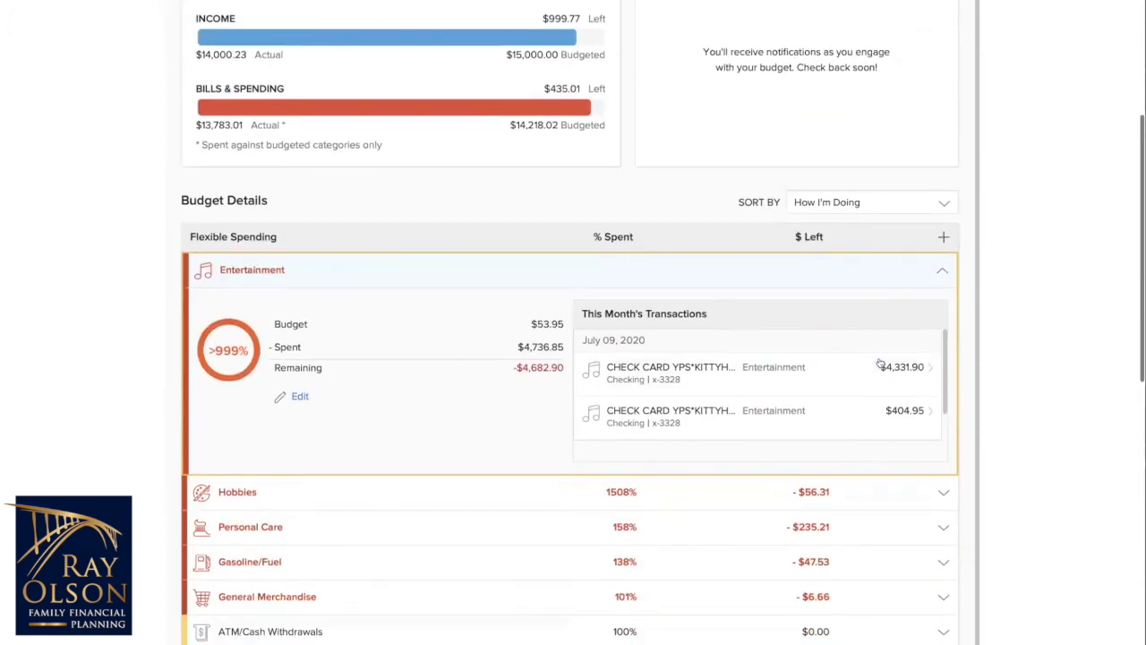
scroll(955, 380, down, 2)
scroll(954, 381, down, 6)
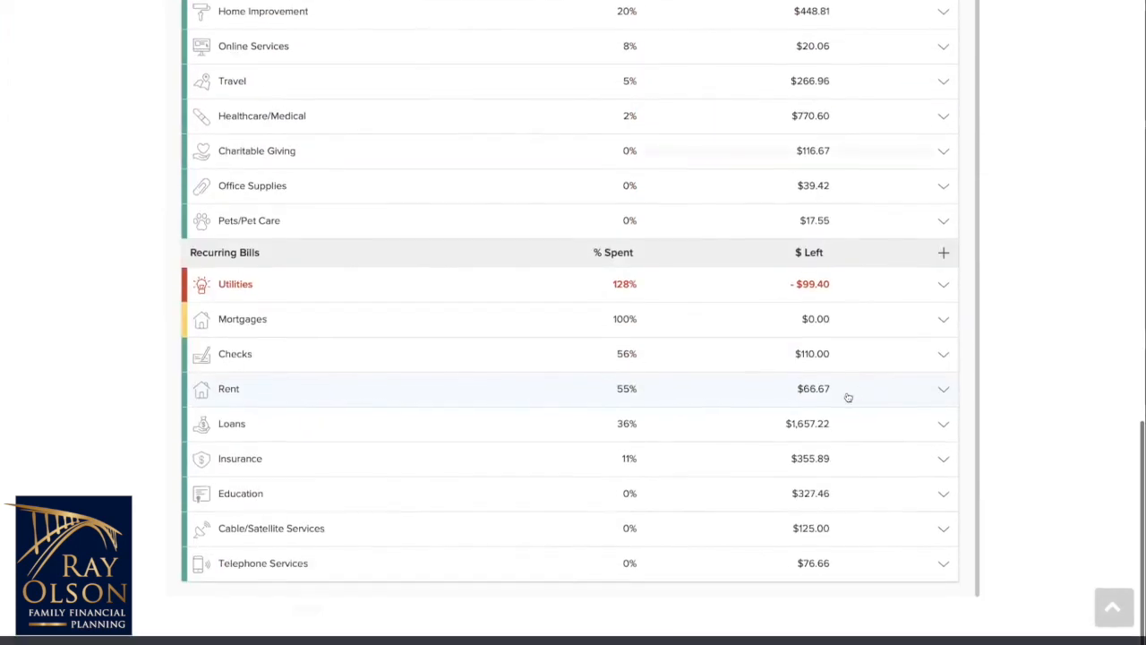
scroll(861, 394, up, 2)
scroll(864, 395, up, 6)
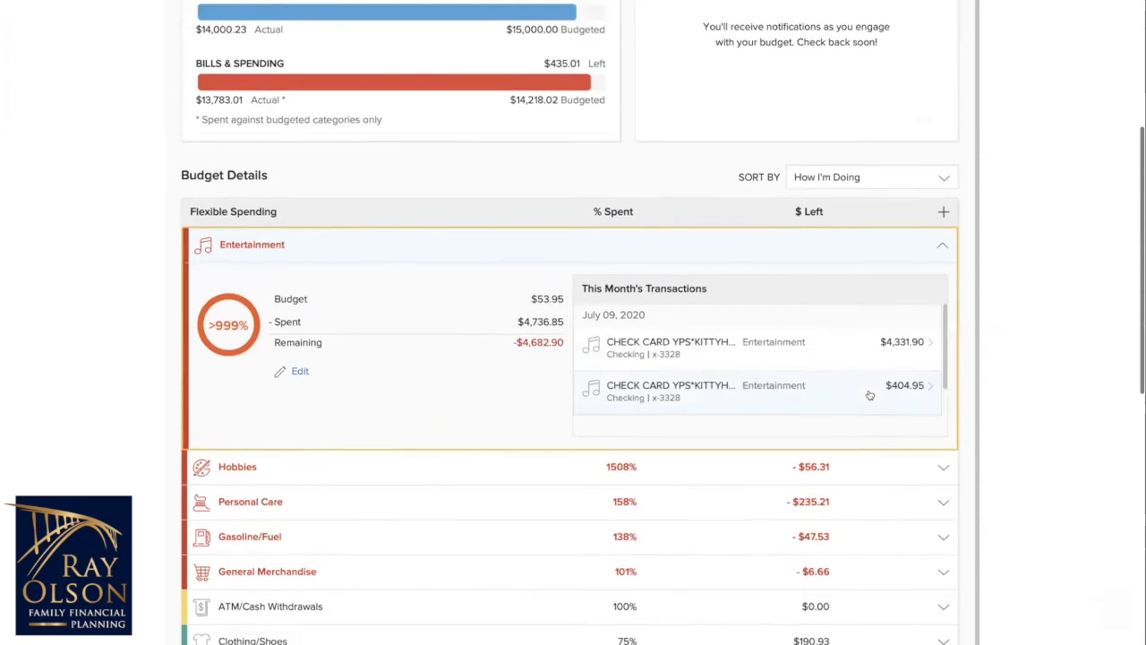
scroll(865, 394, up, 4)
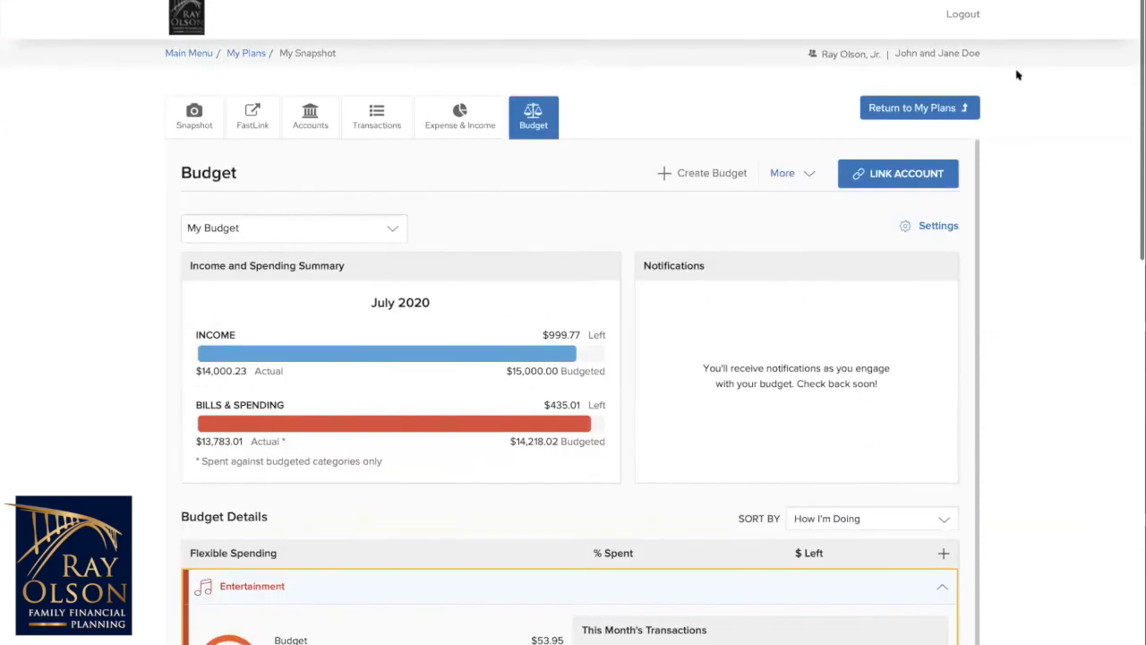